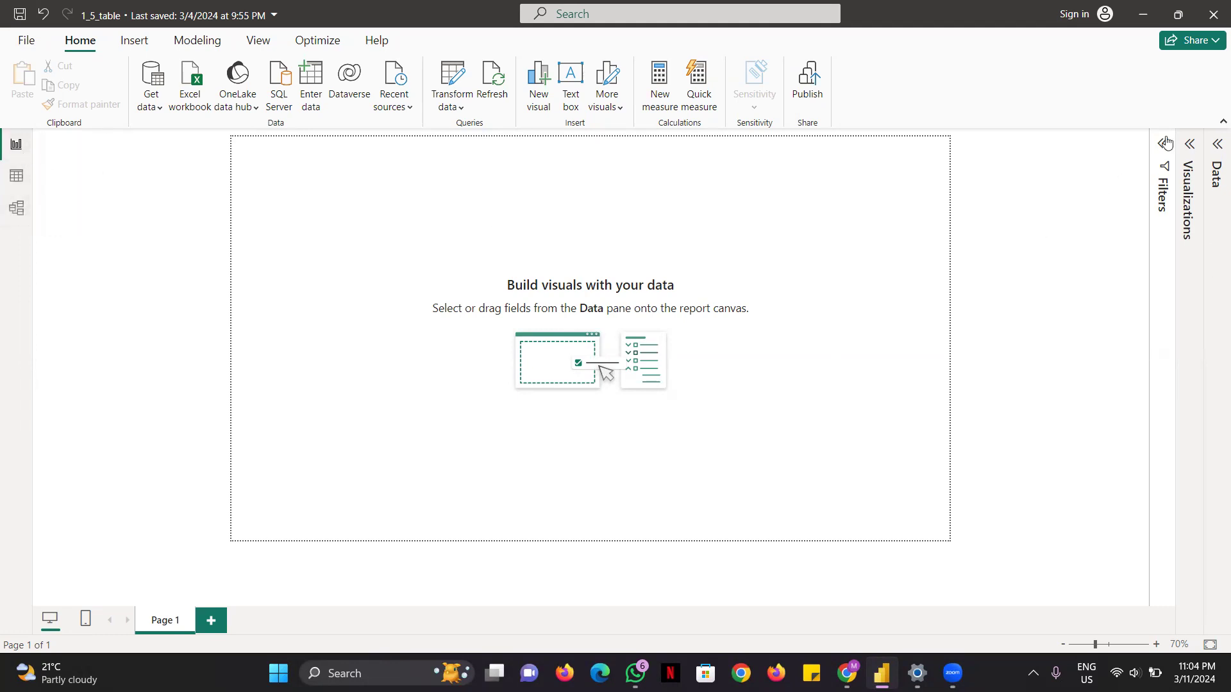
Expand the Filters, Visualizations and Data panes, and list the fields of the DimDate table.
{"action": "left_click", "coordinate": [1162, 192]}
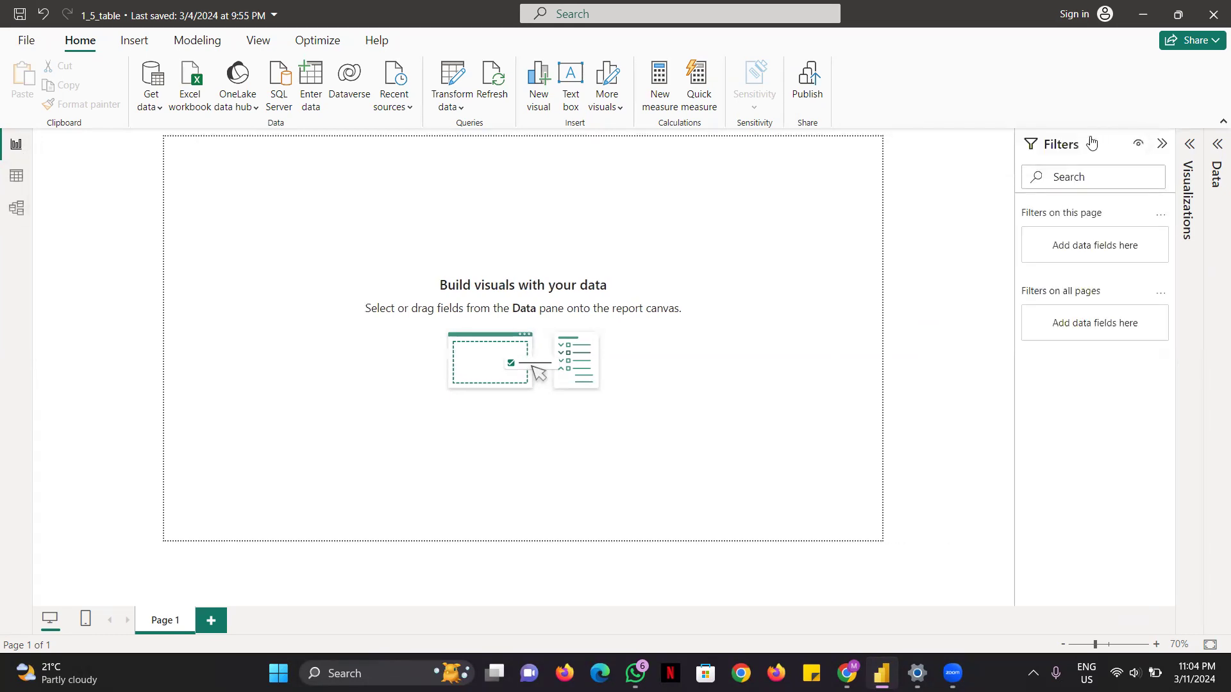
{"action": "left_click", "coordinate": [1190, 145]}
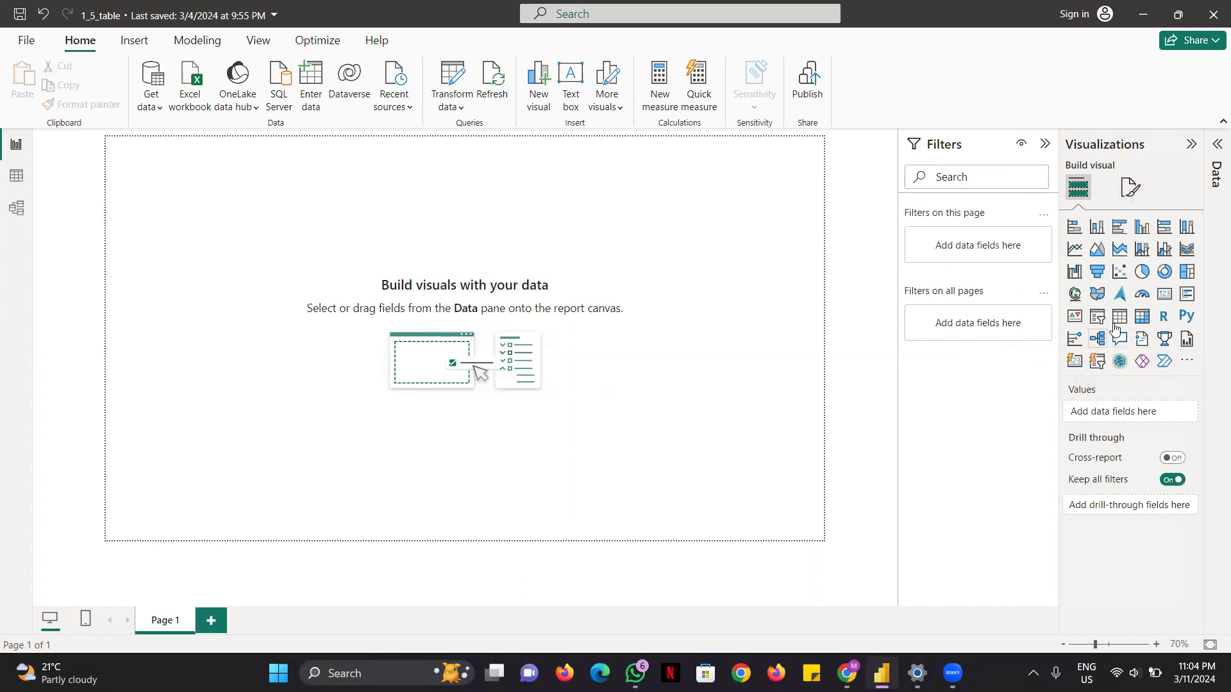
{"action": "left_click", "coordinate": [1216, 147]}
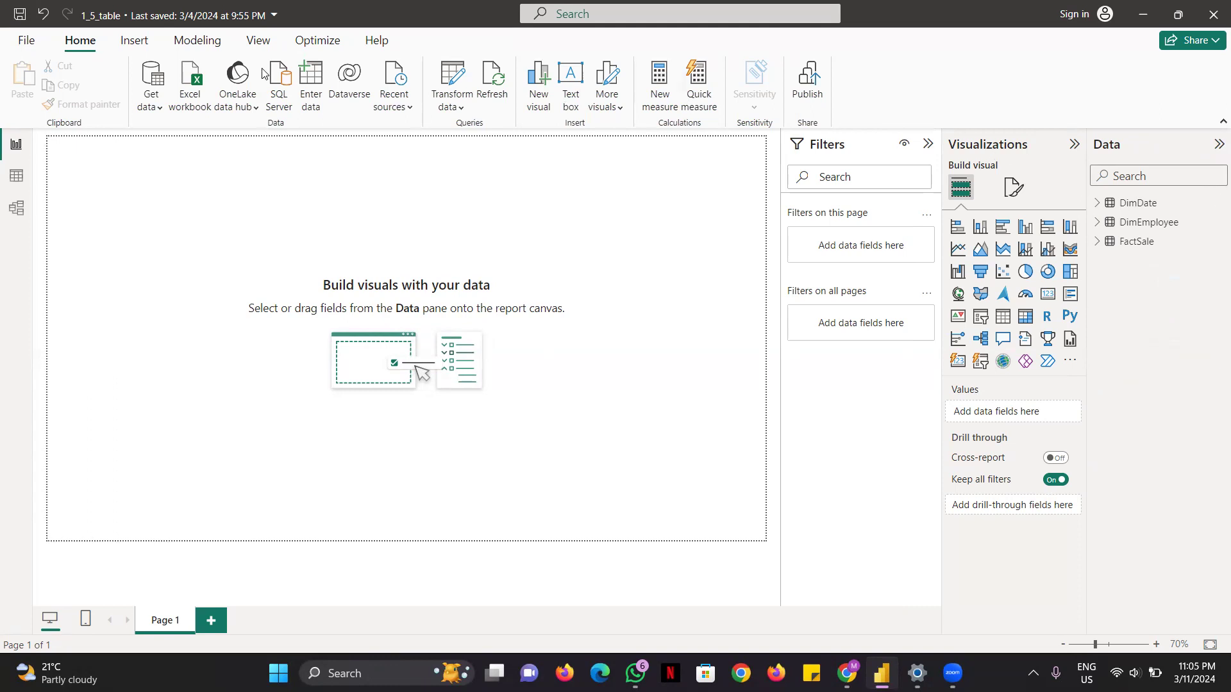
{"action": "left_click", "coordinate": [156, 109]}
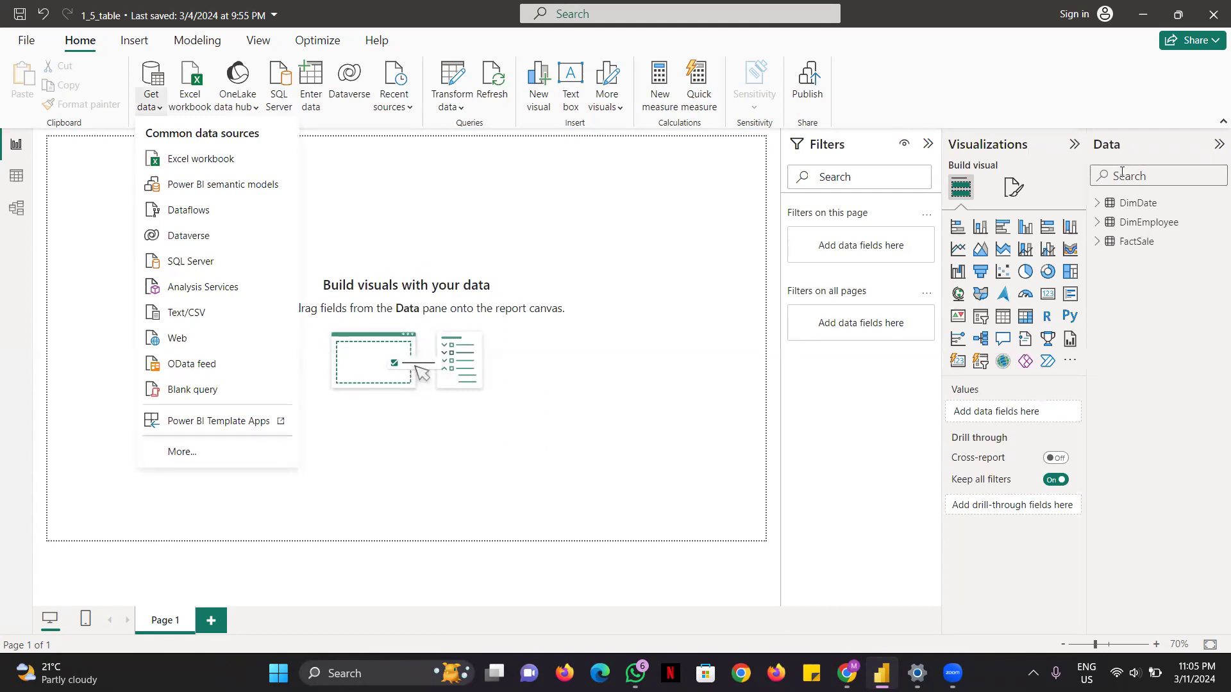
{"action": "left_click", "coordinate": [1130, 303]}
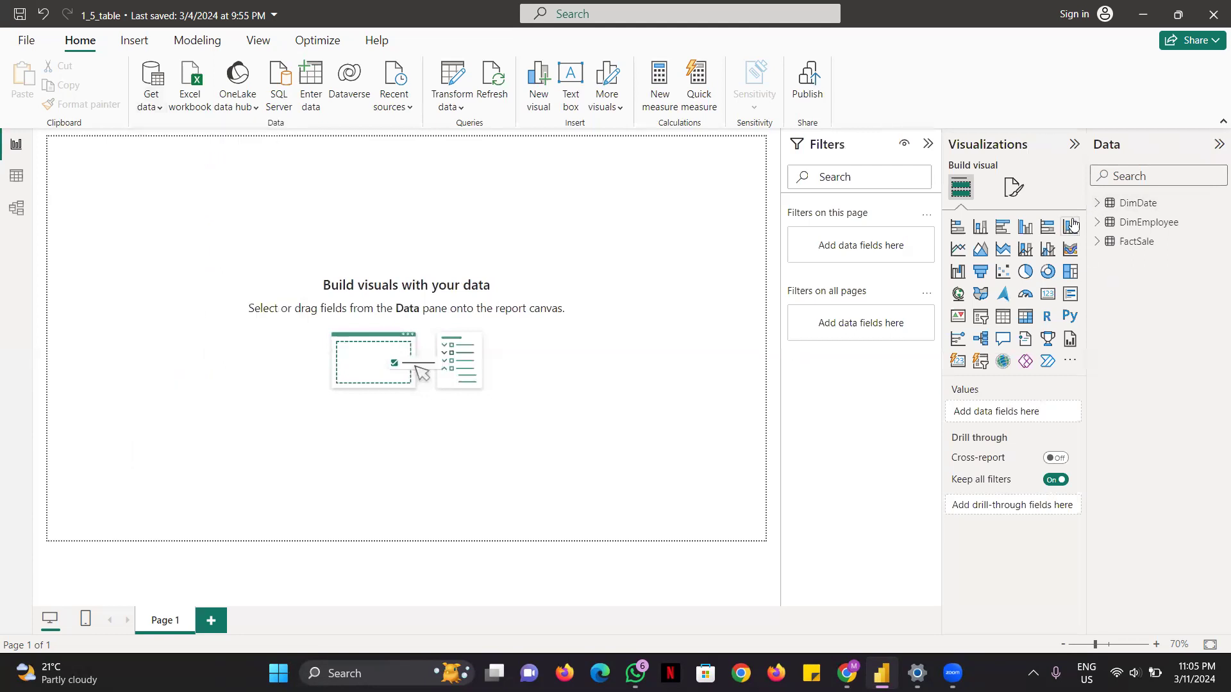
{"action": "left_click", "coordinate": [1096, 203]}
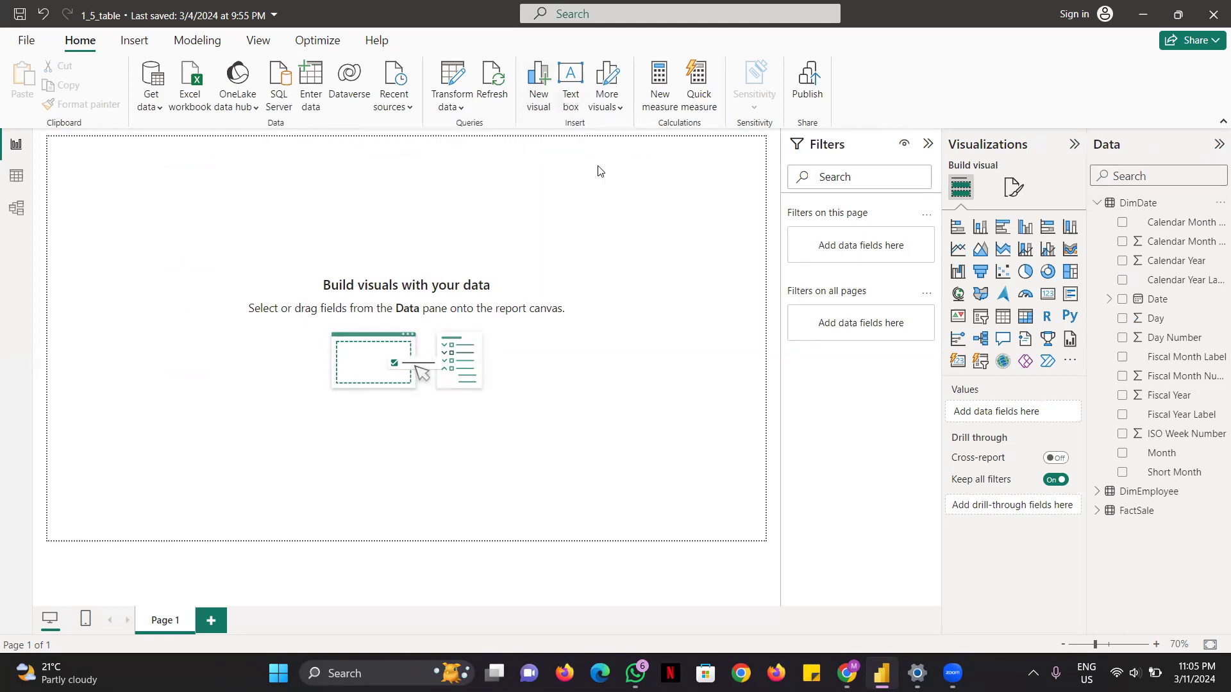
Insert a text box on the report page containing the title "Employee Sales Report".
{"action": "left_click", "coordinate": [568, 96]}
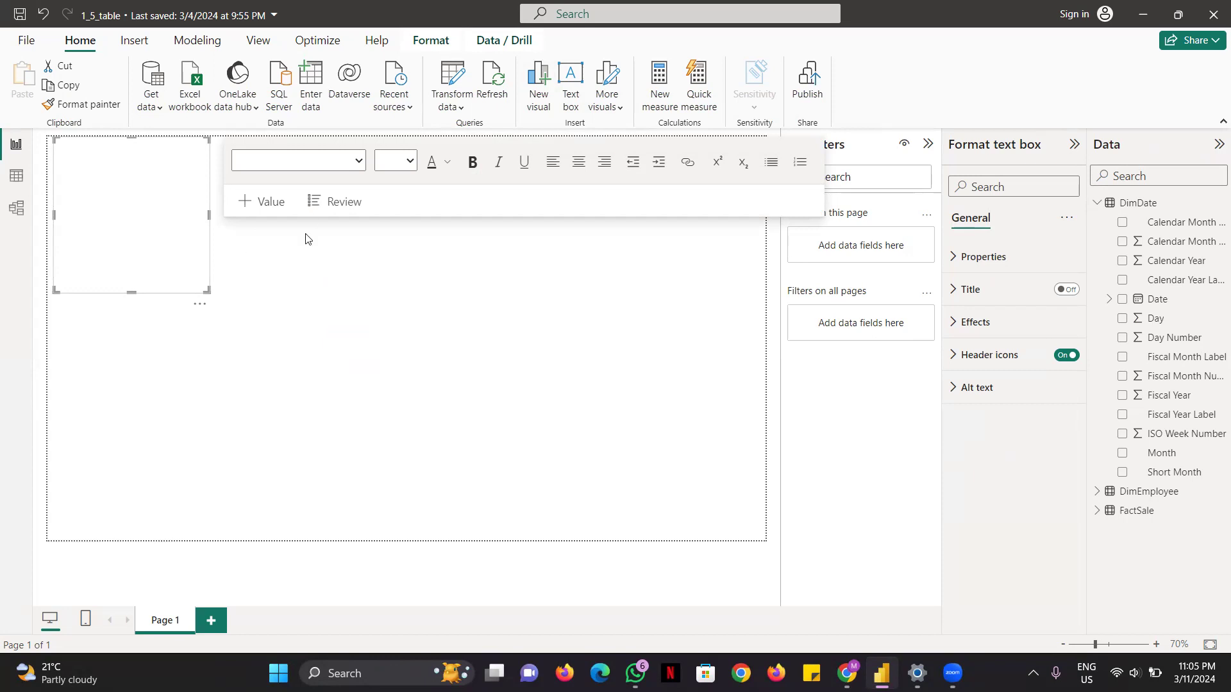
{"action": "left_click", "coordinate": [130, 168]}
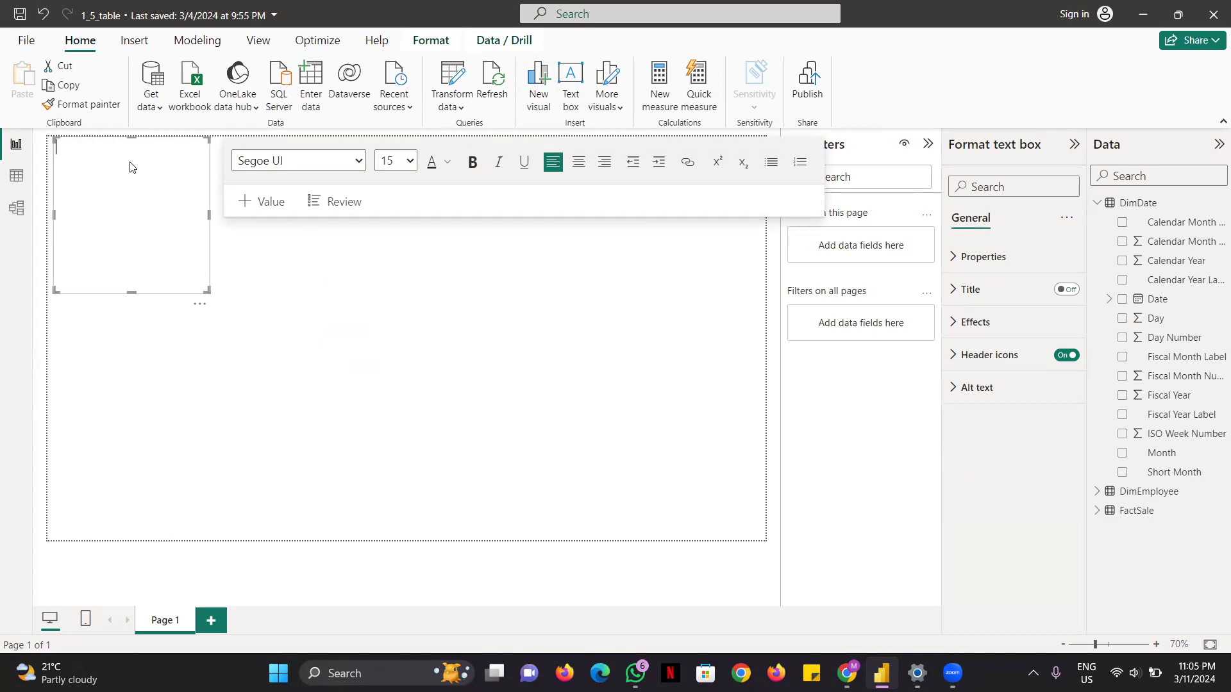
{"action": "type", "text": "Empl"}
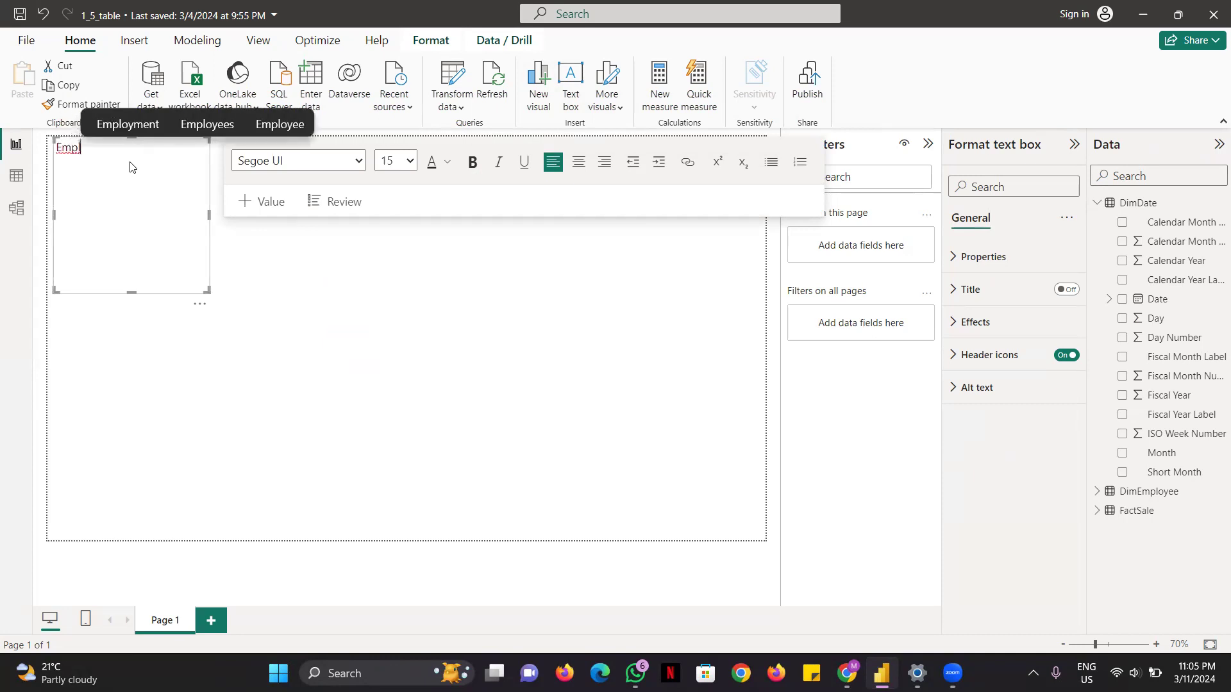
{"action": "type", "text": "oyee"}
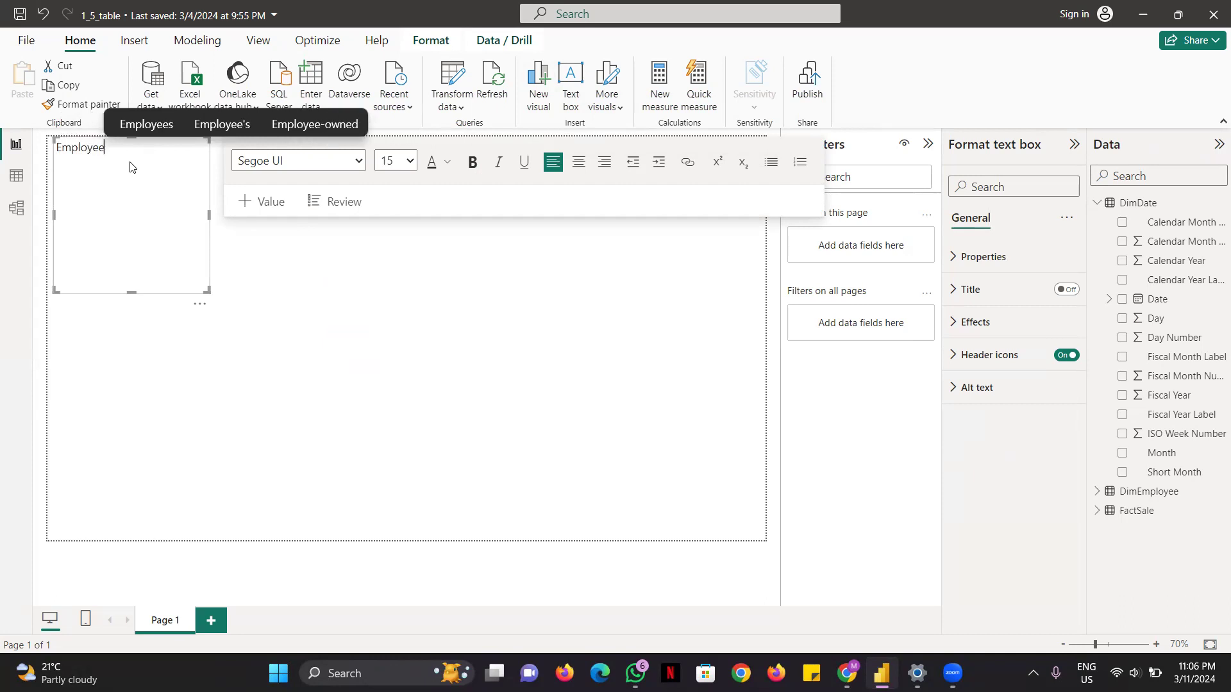
{"action": "type", "text": " Sa"}
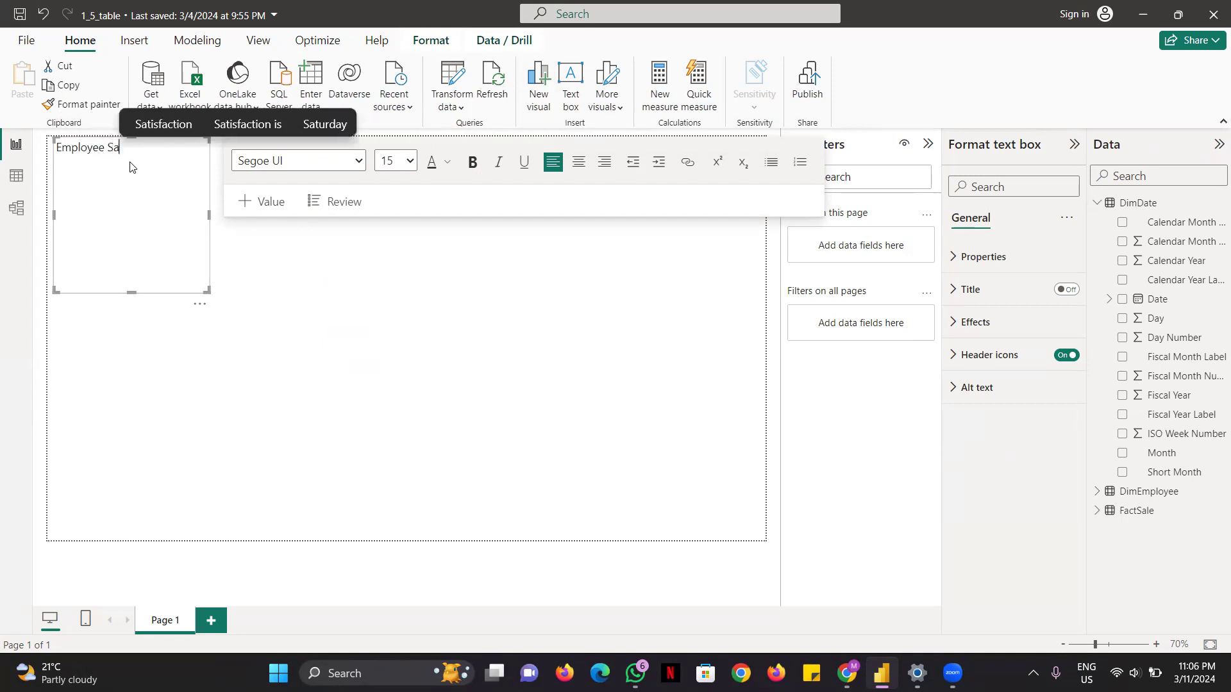
{"action": "type", "text": "les R"}
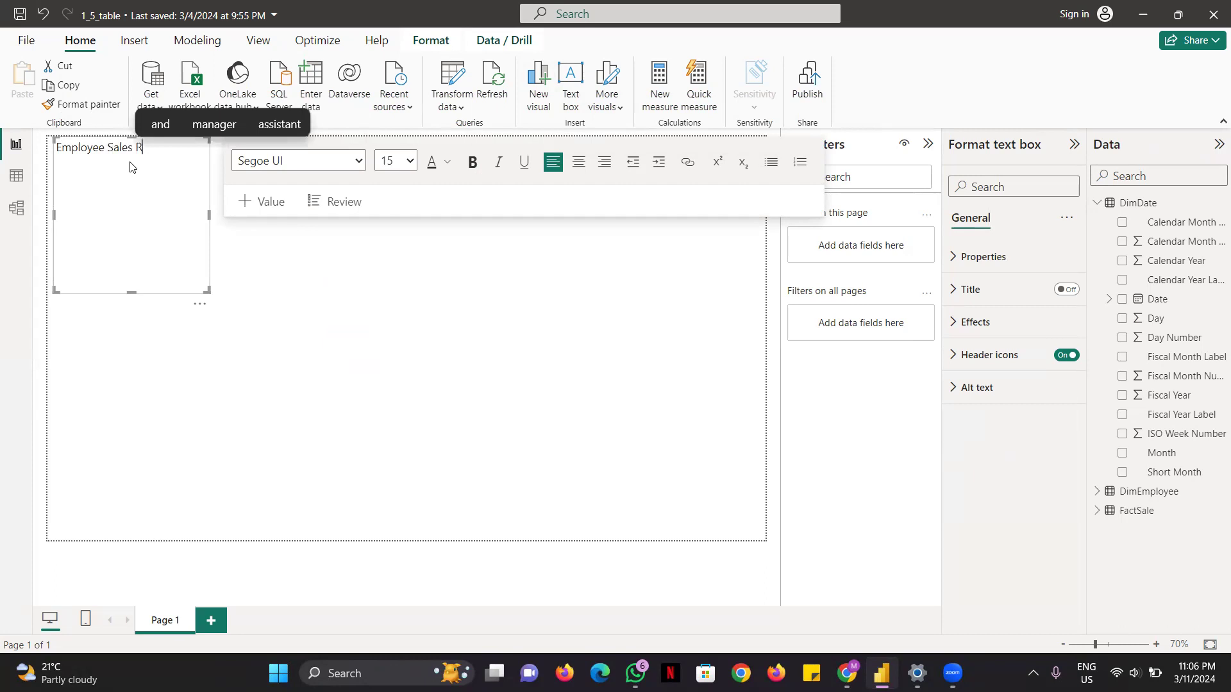
{"action": "type", "text": "eport"}
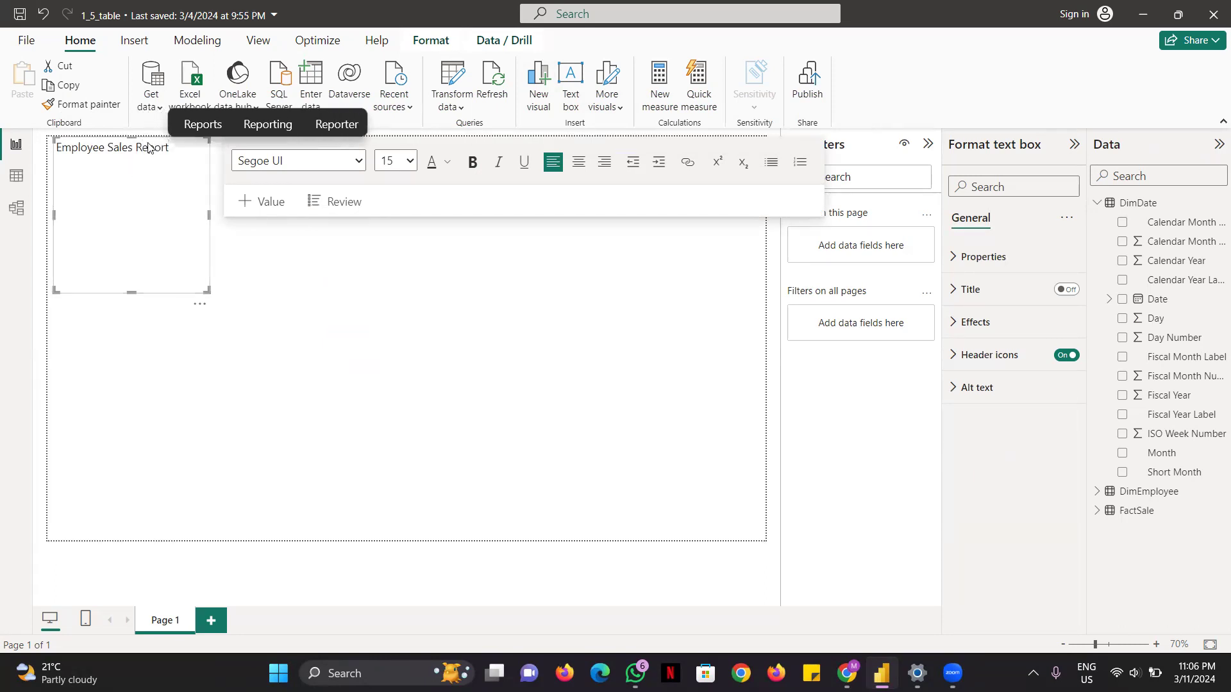
Format the whole "Employee Sales Report" title in bold at font size 36.
{"action": "double_click", "coordinate": [120, 148]}
{"action": "key", "text": "ctrl+a"}
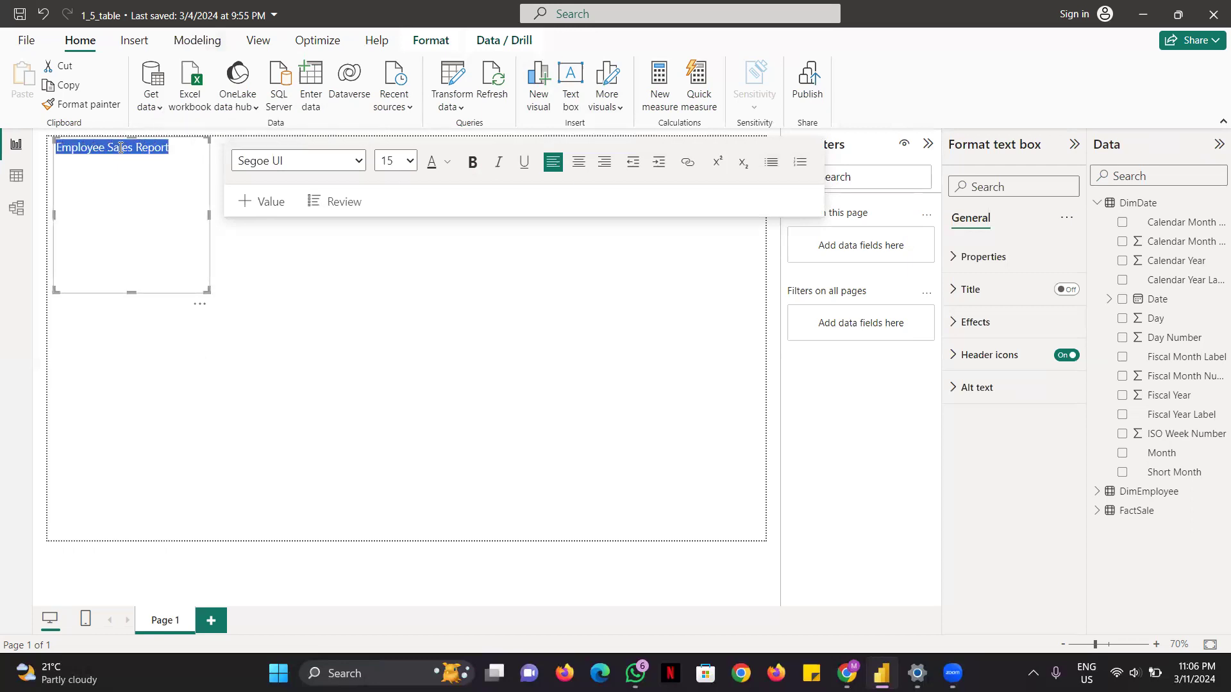
{"action": "left_click", "coordinate": [410, 162]}
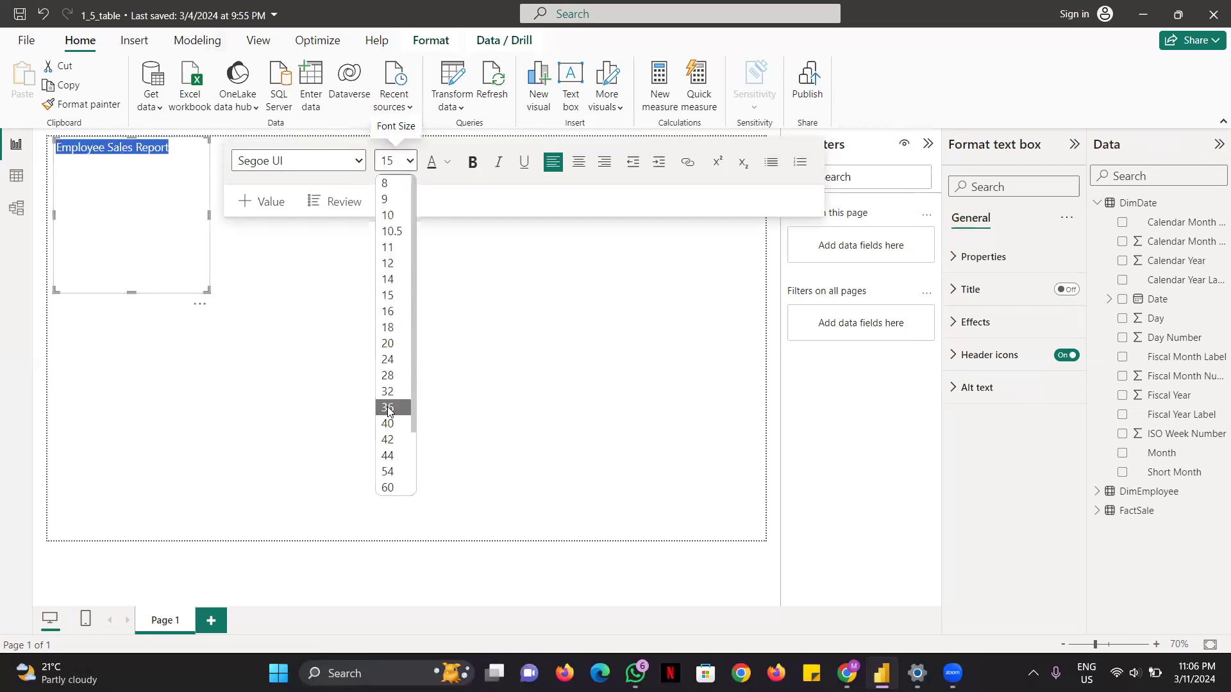
{"action": "left_click", "coordinate": [387, 408]}
{"action": "left_click", "coordinate": [473, 168]}
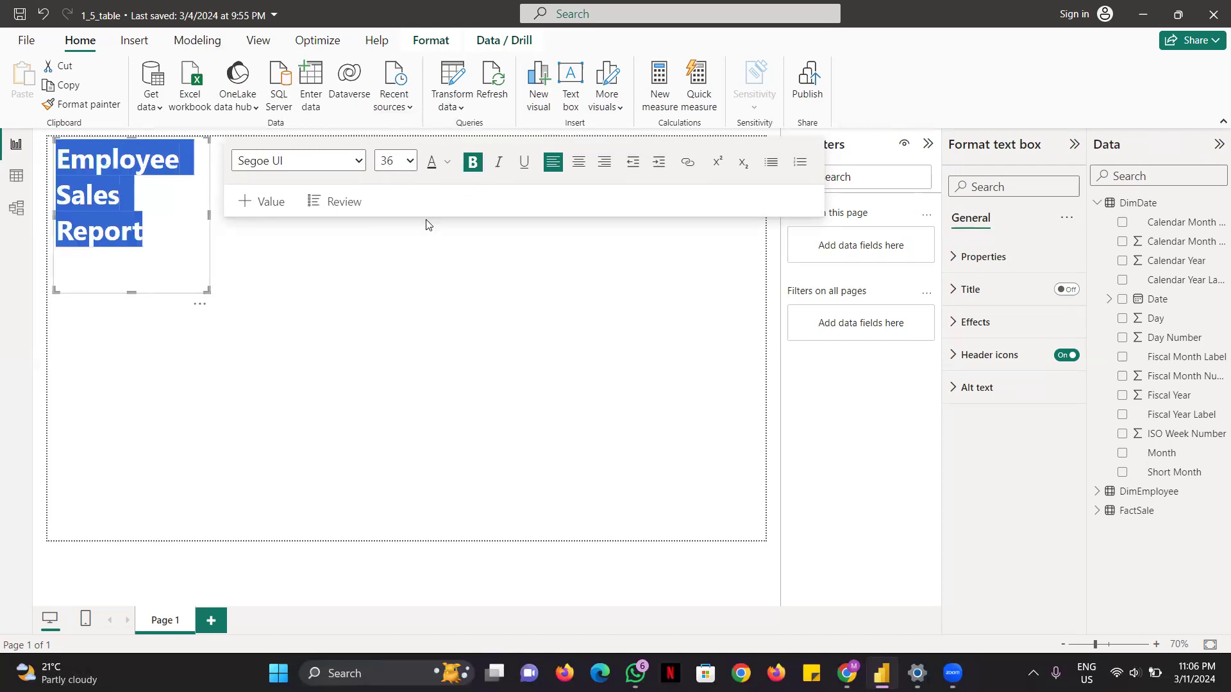
{"action": "left_click", "coordinate": [368, 314]}
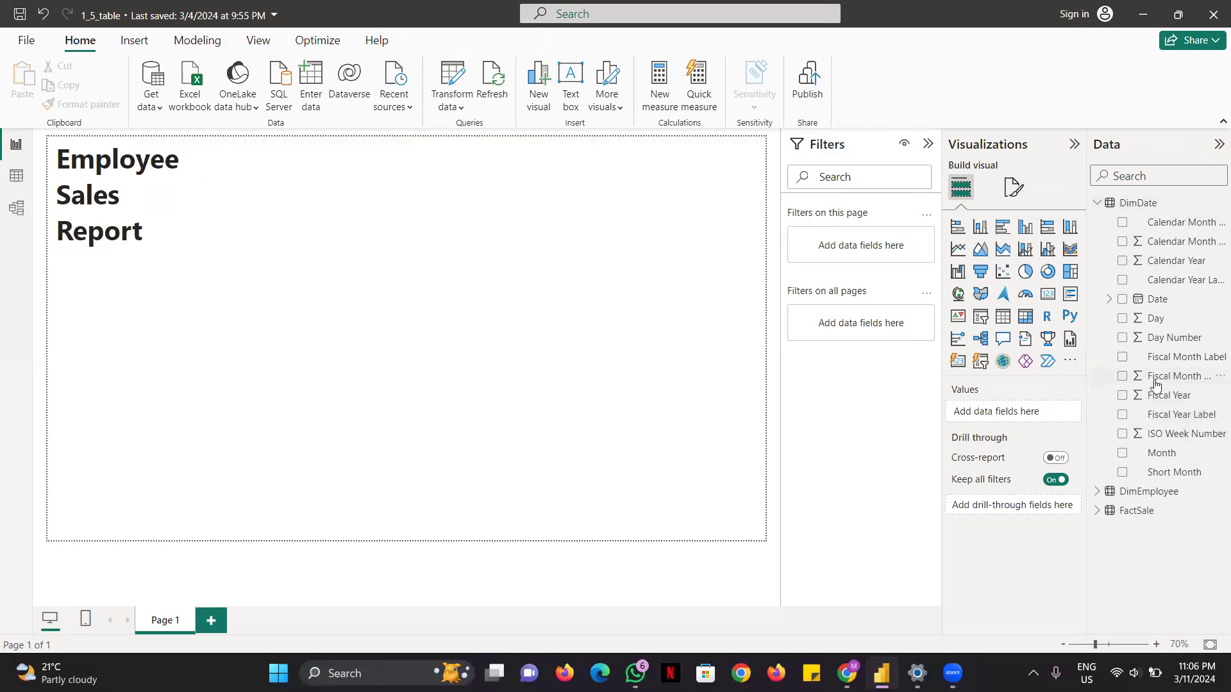
Create a column chart from DimDate's Calendar Year and enlarge it down to the page's lower edge.
{"action": "left_click", "coordinate": [1097, 491]}
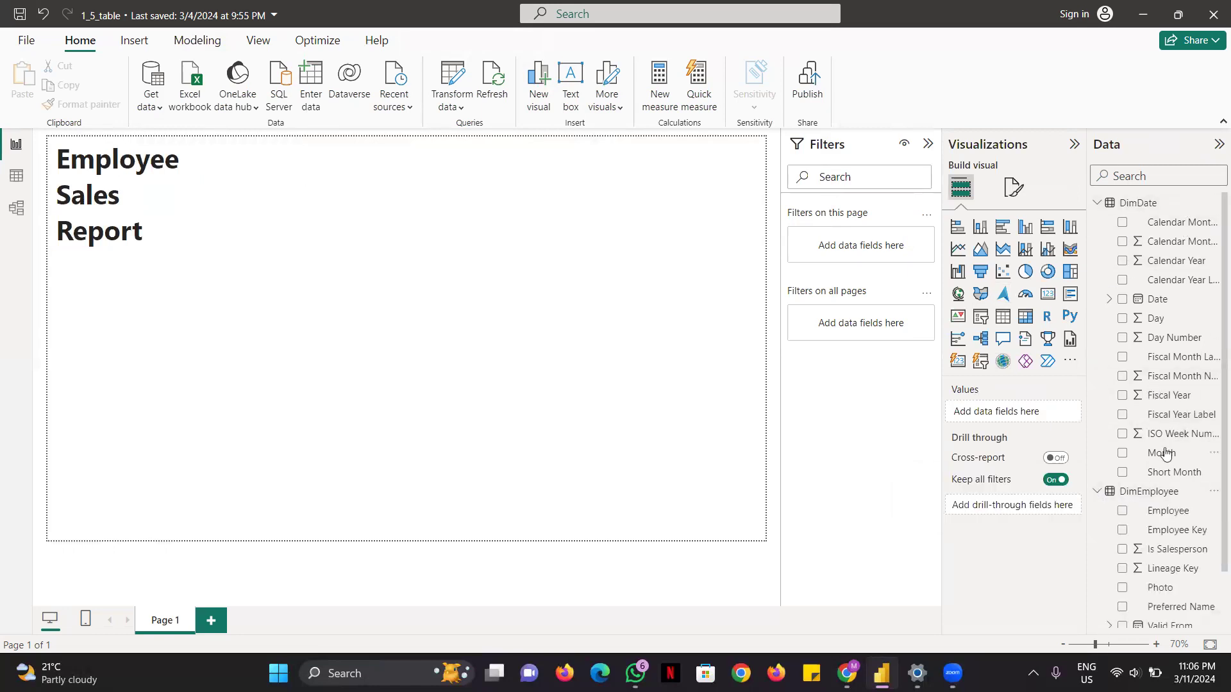
{"action": "scroll", "coordinate": [1164, 459], "scroll_direction": "down", "scroll_amount": 2}
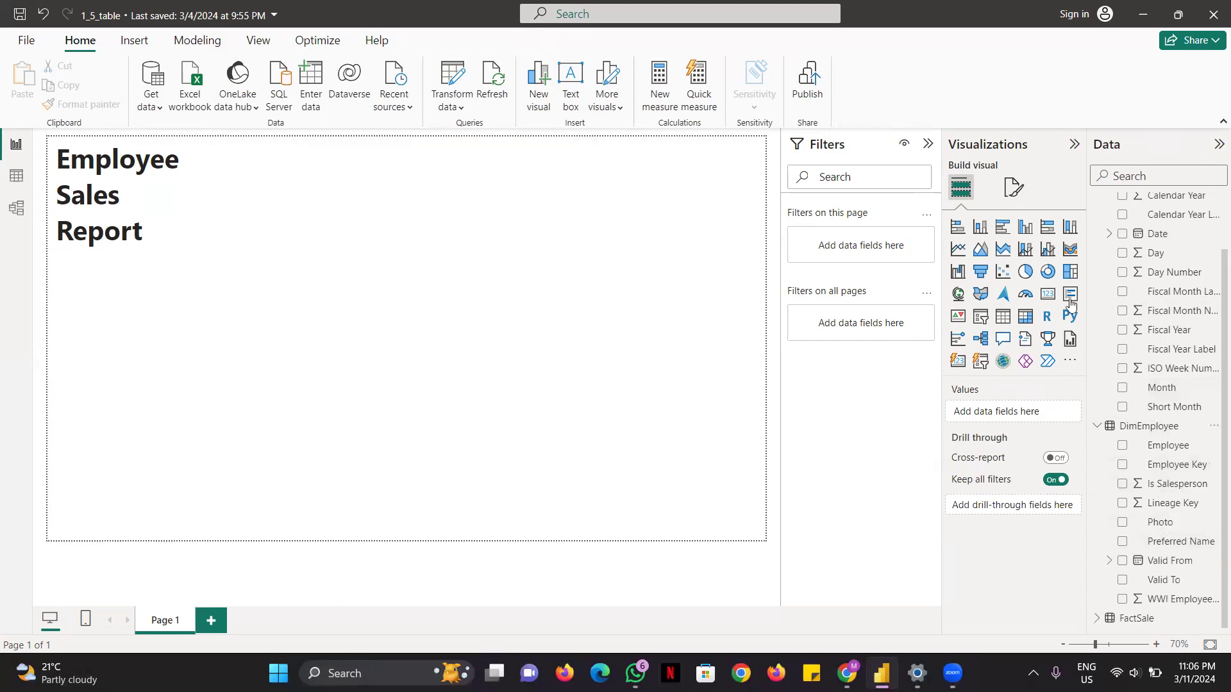
{"action": "scroll", "coordinate": [1142, 287], "scroll_direction": "up", "scroll_amount": 2}
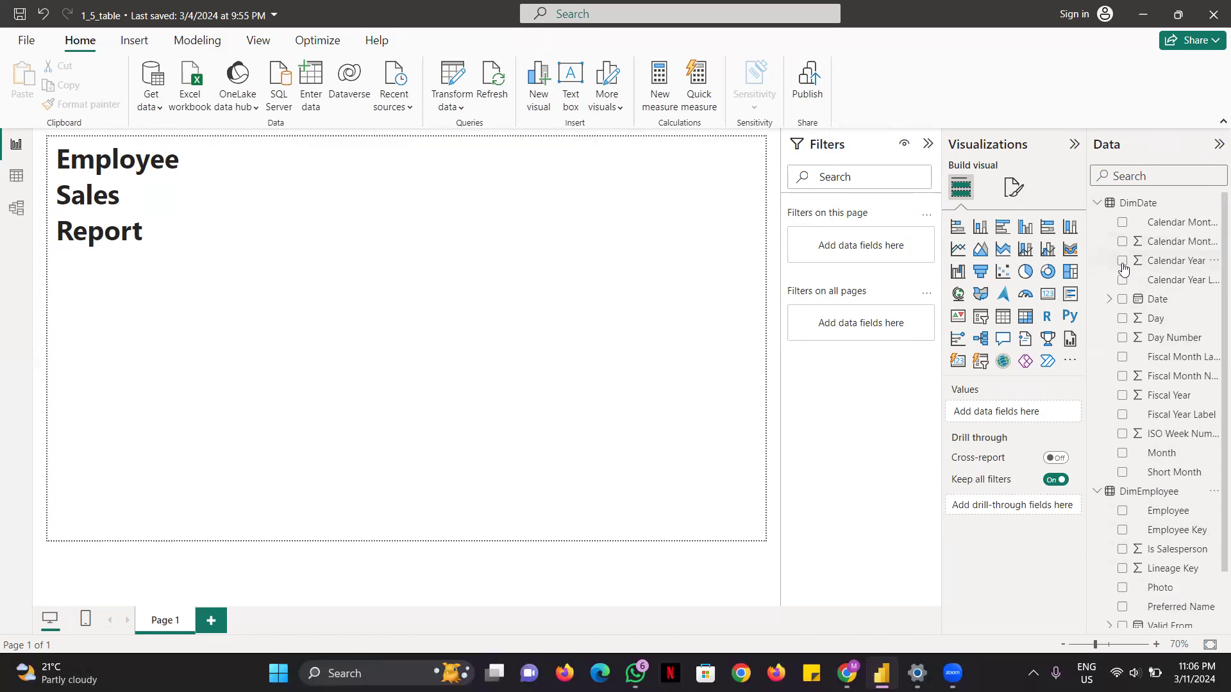
{"action": "left_click", "coordinate": [1122, 261]}
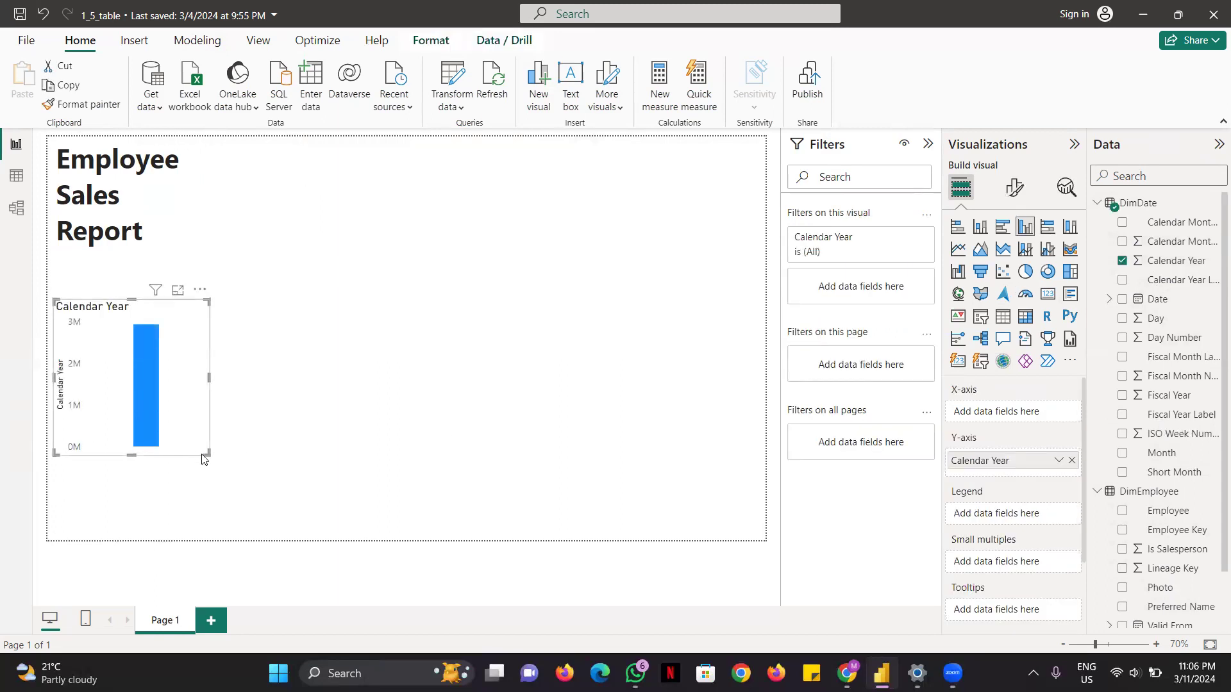
{"action": "left_click_drag", "start_coordinate": [215, 463], "coordinate": [321, 540]}
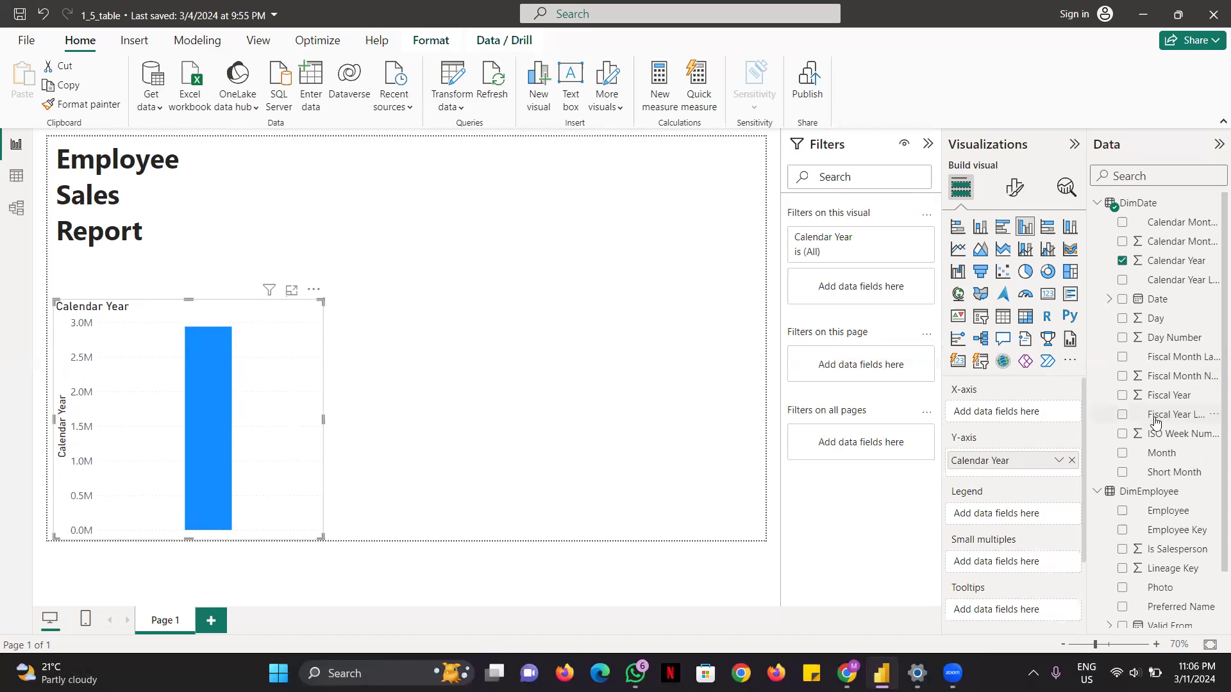
Add FactSale's Quantity to the column chart and move Calendar Year from the Y-axis to the X-axis.
{"action": "scroll", "coordinate": [1154, 422], "scroll_direction": "down", "scroll_amount": 1}
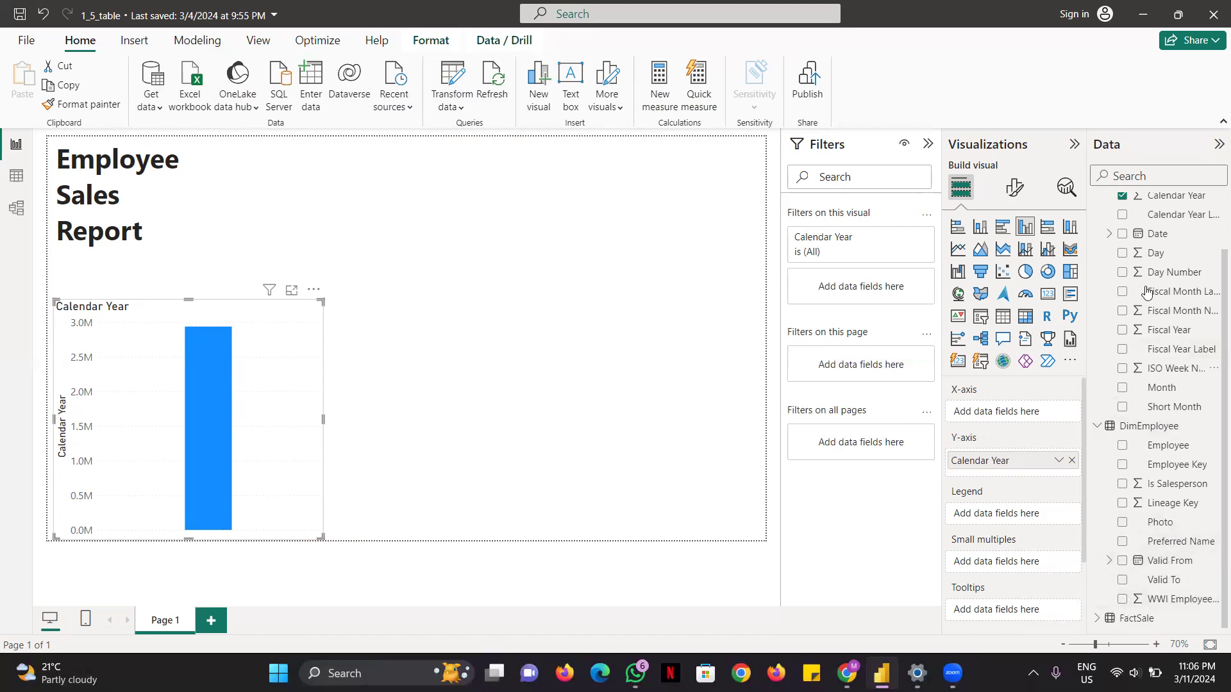
{"action": "scroll", "coordinate": [1149, 238], "scroll_direction": "up", "scroll_amount": 1}
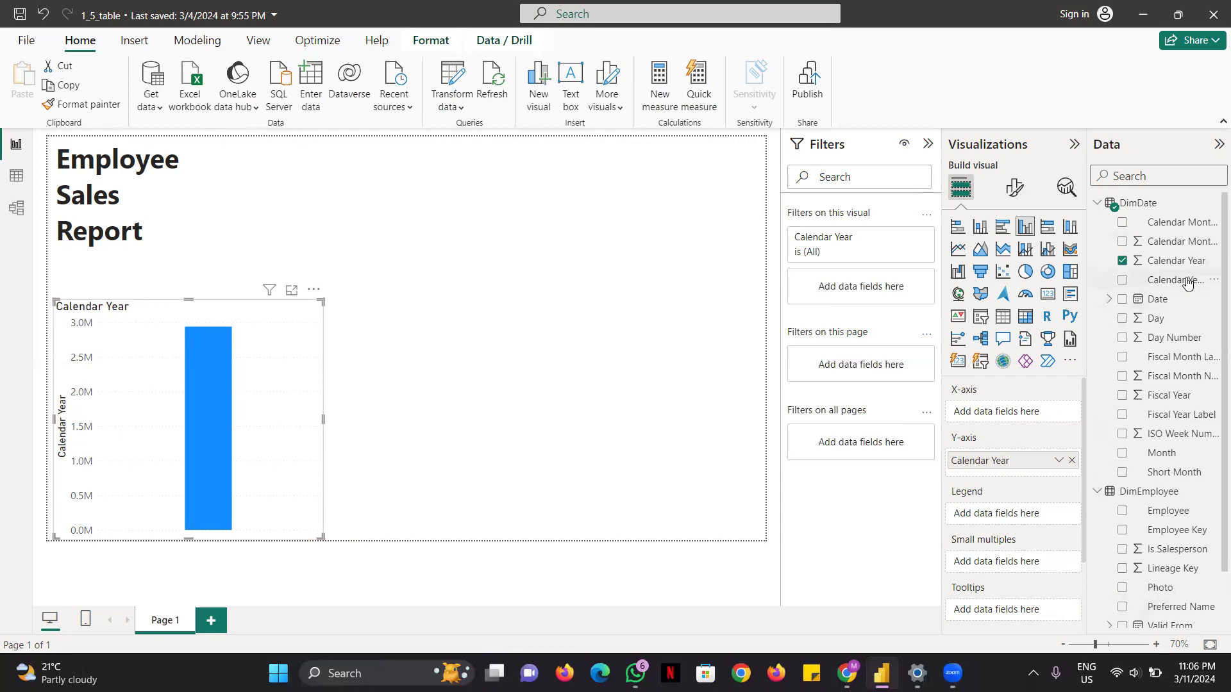
{"action": "scroll", "coordinate": [1168, 612], "scroll_direction": "down", "scroll_amount": 1}
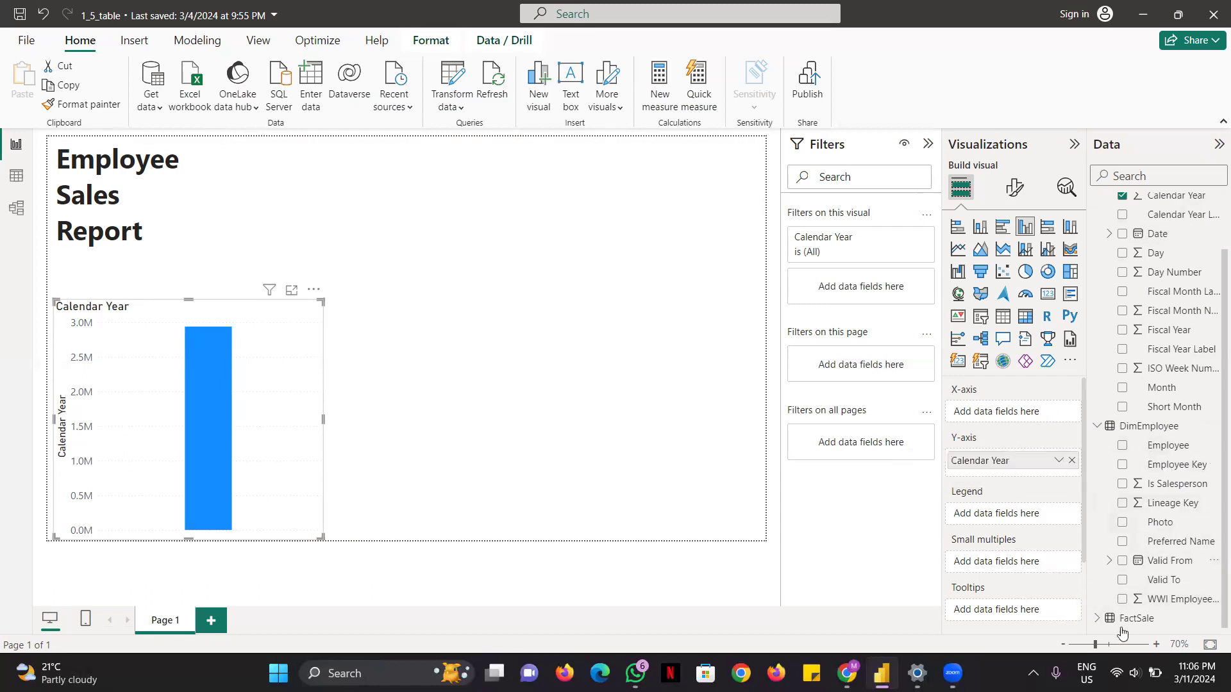
{"action": "left_click", "coordinate": [1094, 621]}
{"action": "scroll", "coordinate": [1144, 570], "scroll_direction": "down", "scroll_amount": 5}
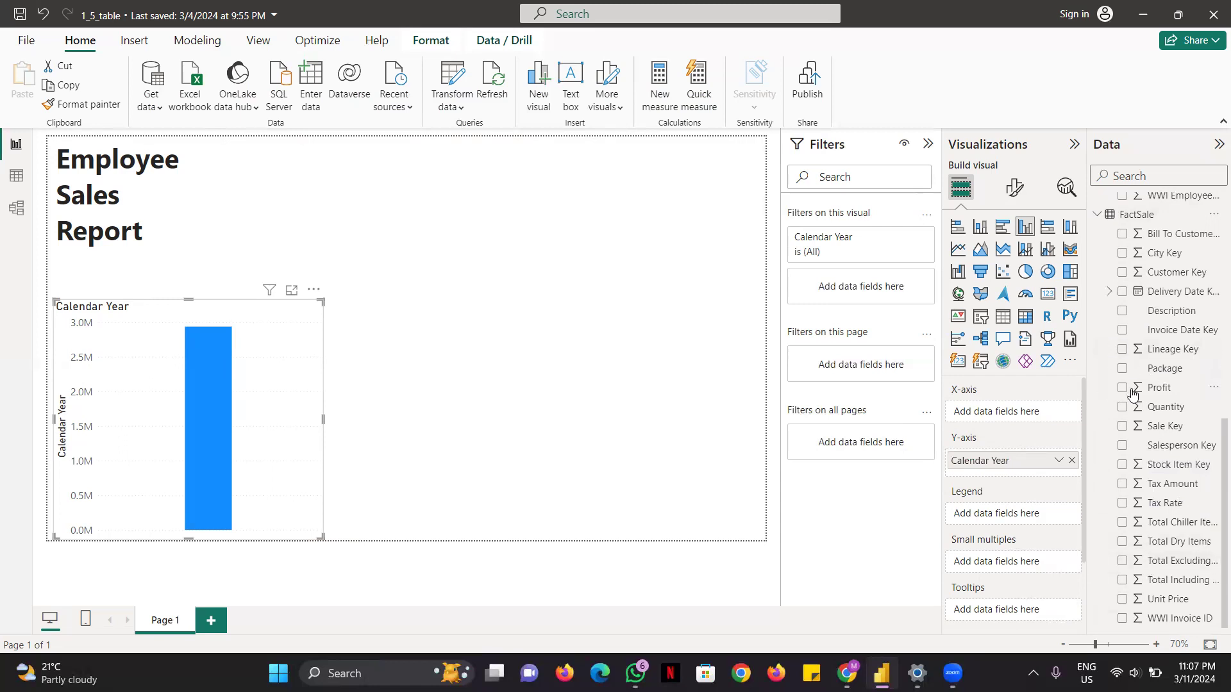
{"action": "left_click_drag", "start_coordinate": [1120, 411], "coordinate": [500, 535]}
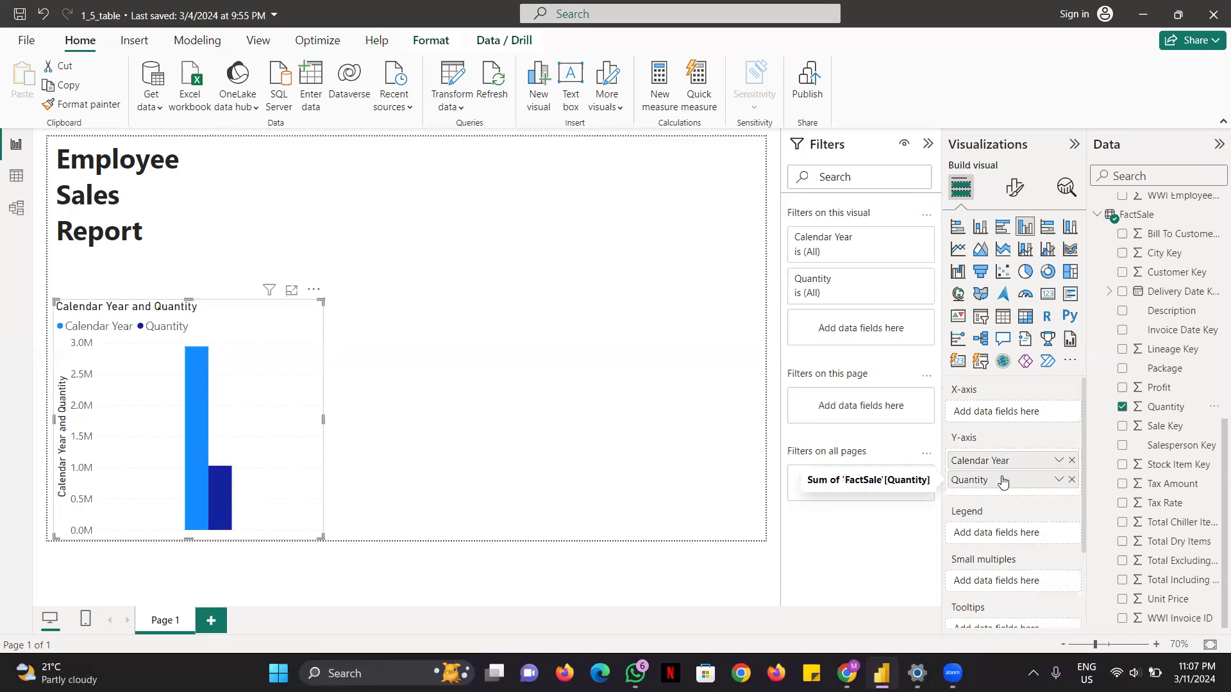
{"action": "left_click_drag", "start_coordinate": [1003, 463], "coordinate": [1019, 410]}
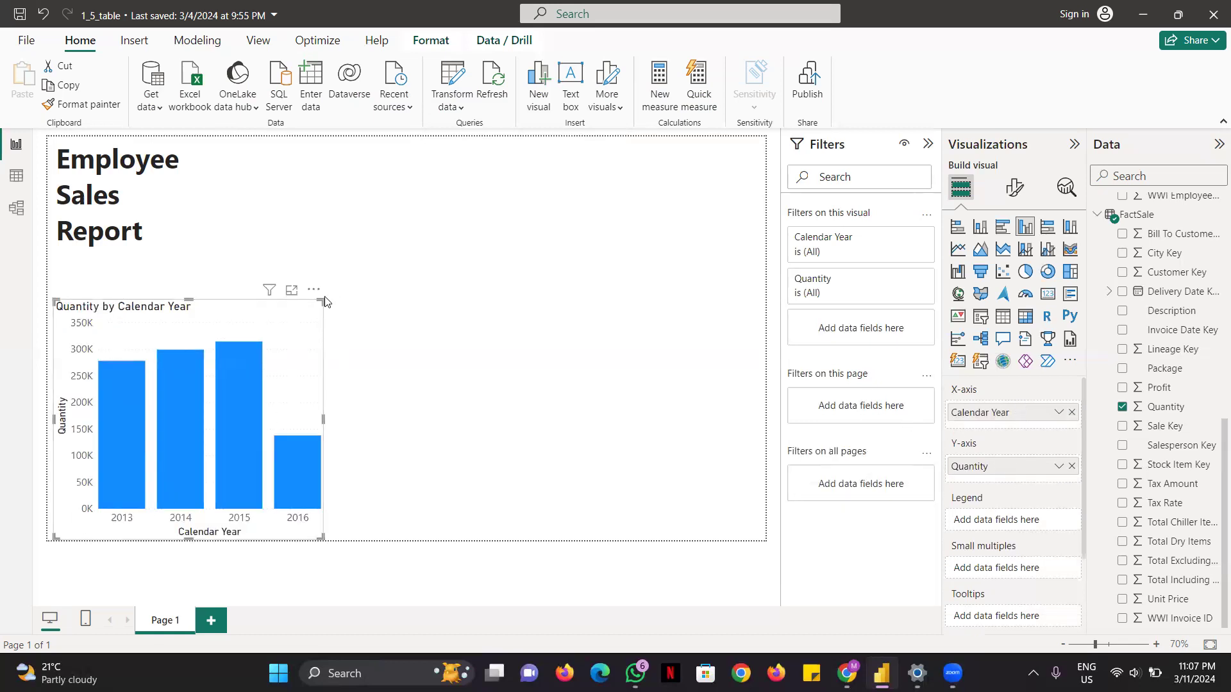
Enlarge the Quantity by Calendar Year chart to fill about half the page width below the title.
{"action": "left_click_drag", "start_coordinate": [316, 301], "coordinate": [405, 280]}
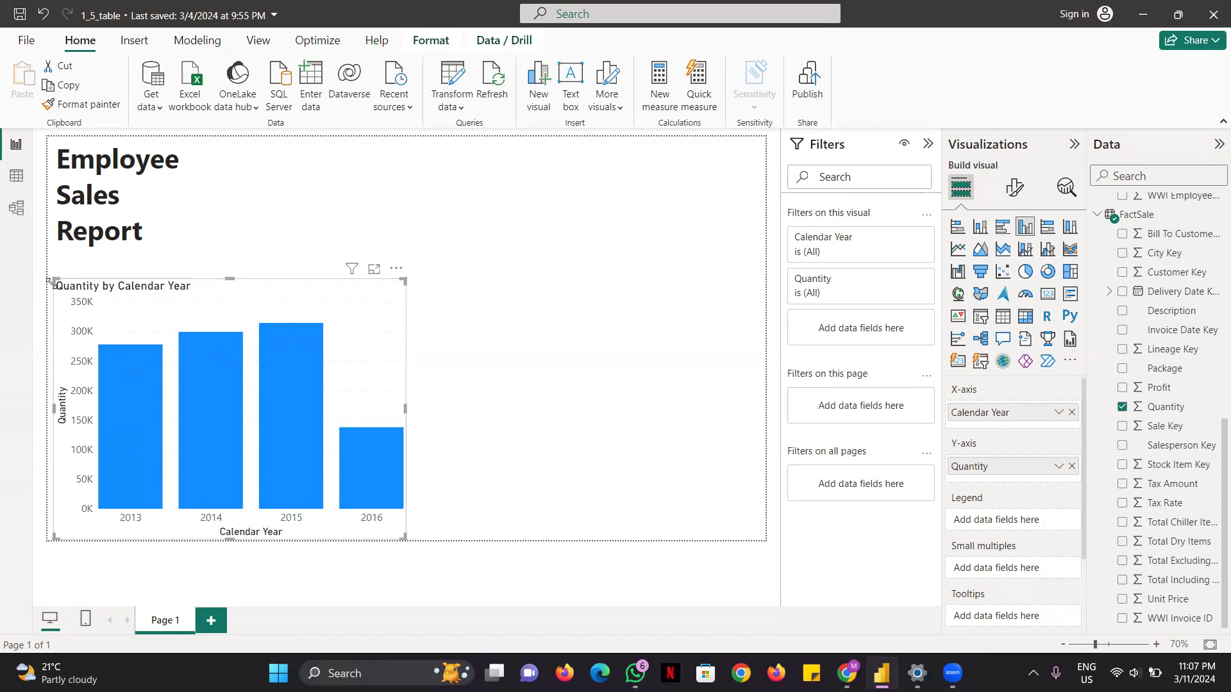
{"action": "left_click_drag", "start_coordinate": [51, 277], "coordinate": [48, 268]}
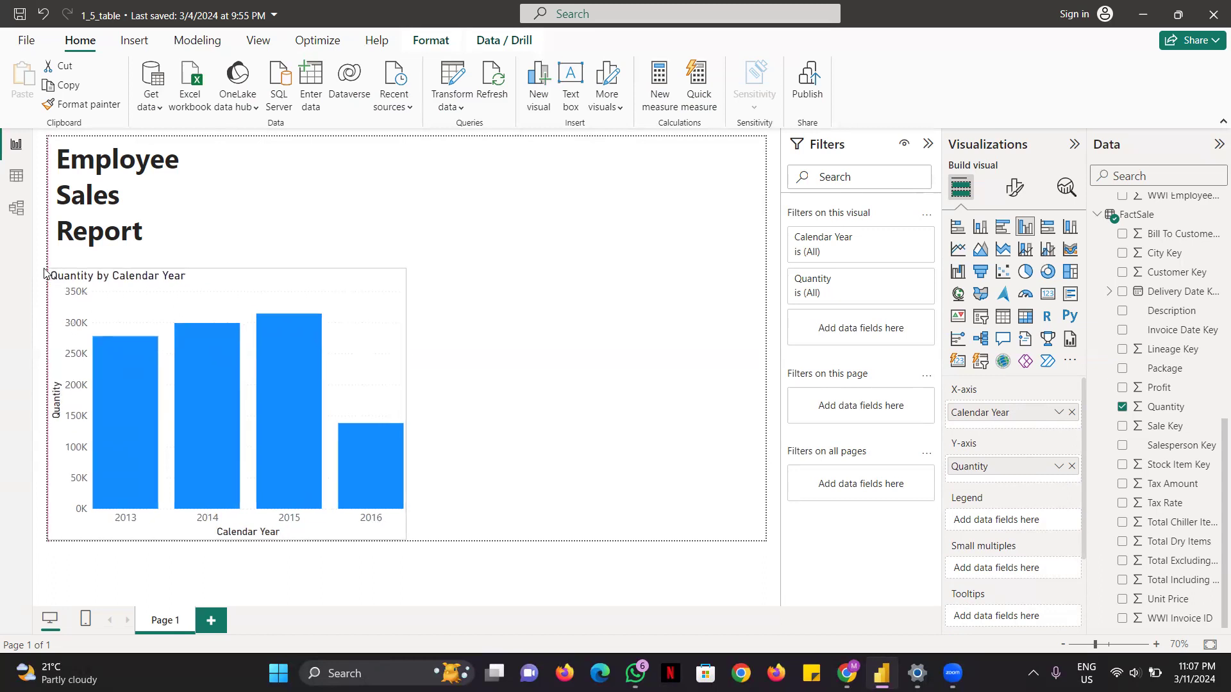
{"action": "left_click", "coordinate": [547, 259]}
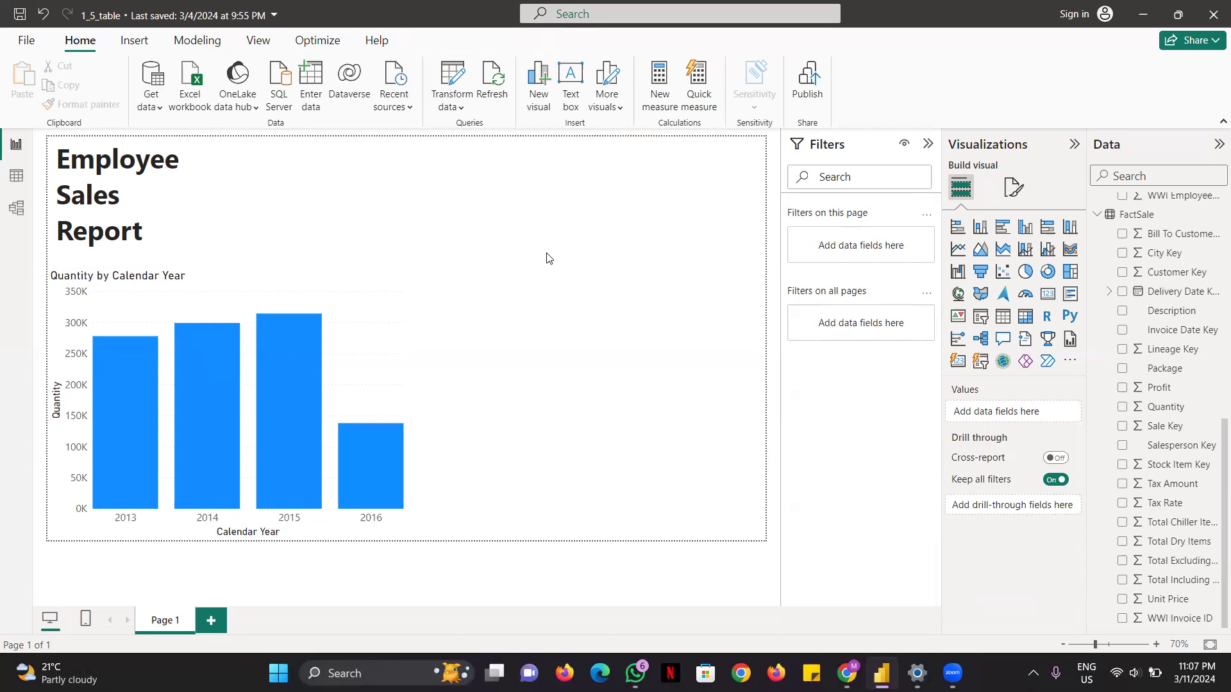
Insert a table visual stretched from beside the title to the page's right edge, and add DimEmployee's Employee Key as a column.
{"action": "left_click", "coordinate": [1002, 319]}
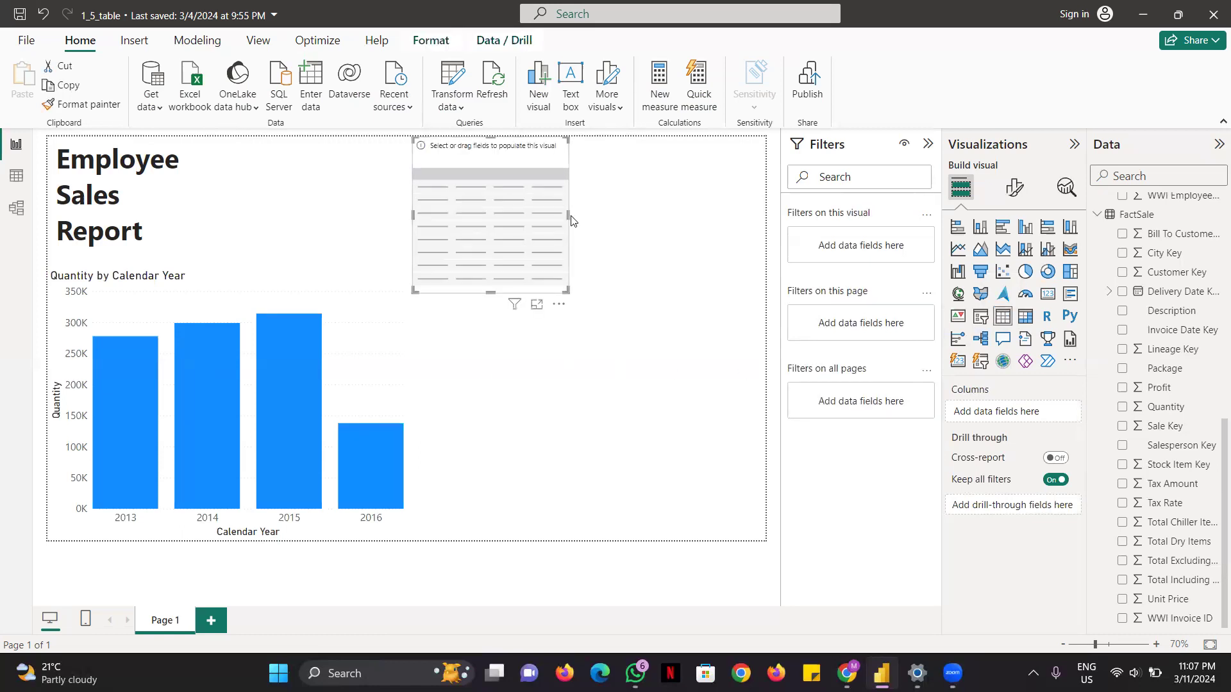
{"action": "left_click_drag", "start_coordinate": [569, 216], "coordinate": [765, 217]}
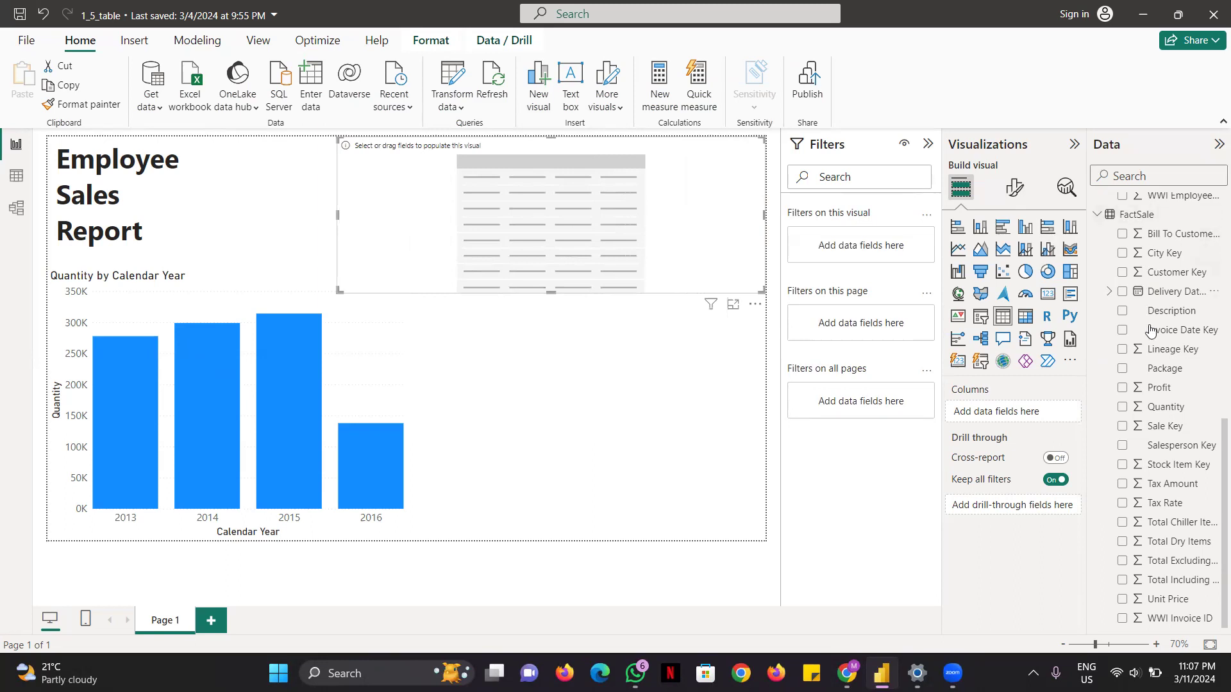
{"action": "scroll", "coordinate": [1163, 397], "scroll_direction": "up", "scroll_amount": 5}
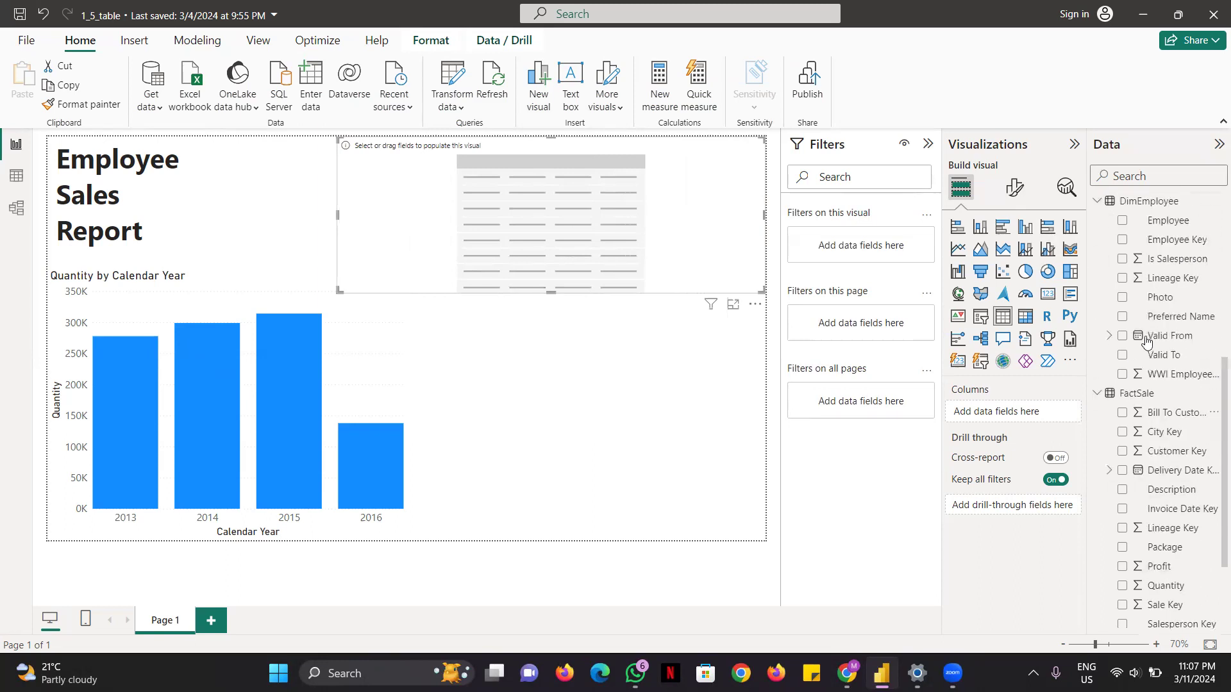
{"action": "left_click", "coordinate": [1122, 367]}
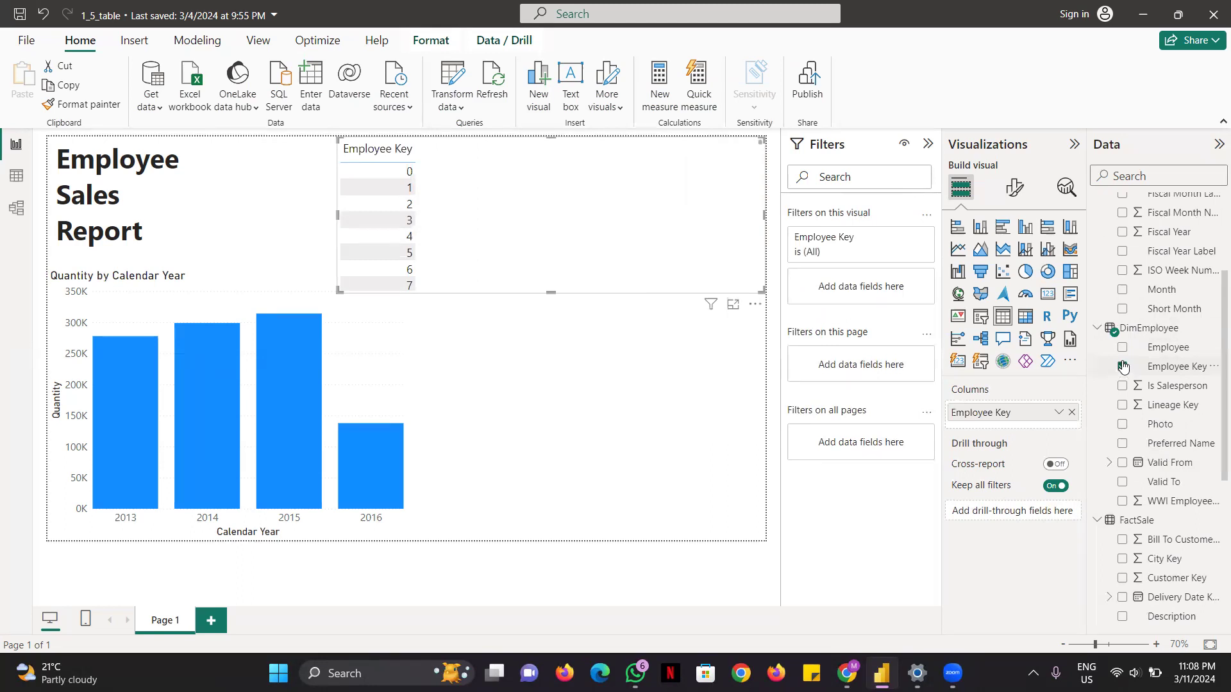
Add FactSale's Profit and Quantity to the employee table and widen the table slightly toward the title.
{"action": "scroll", "coordinate": [1161, 487], "scroll_direction": "down", "scroll_amount": 3}
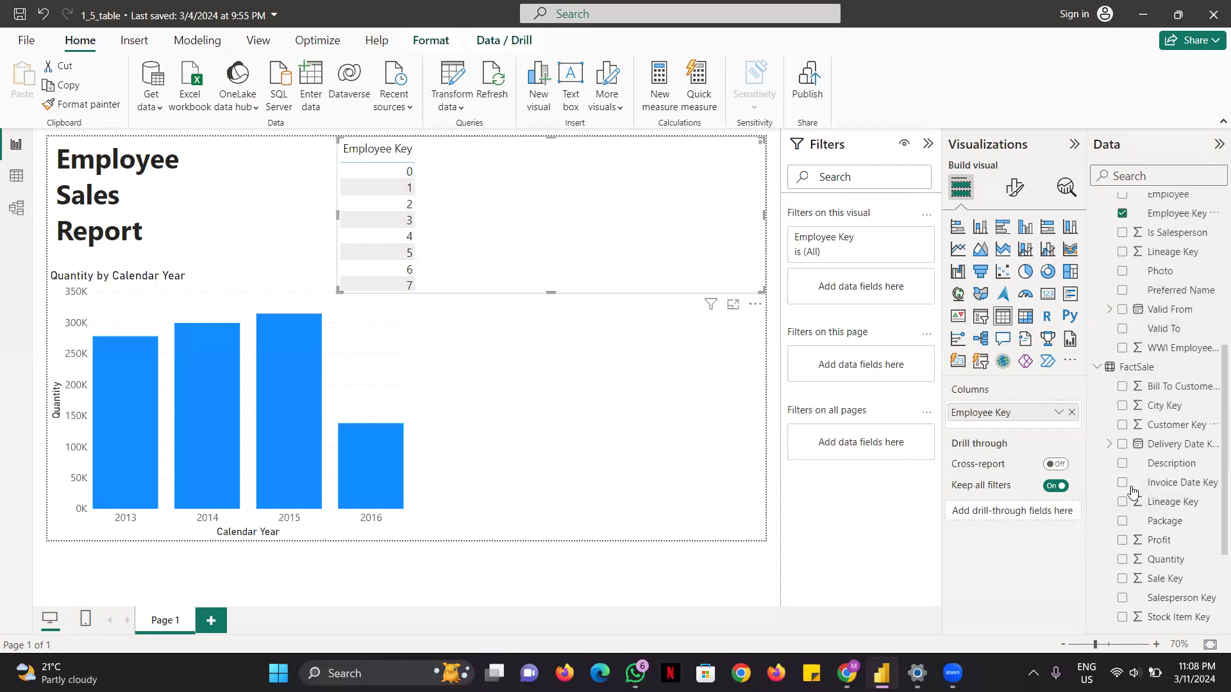
{"action": "left_click", "coordinate": [1123, 542]}
{"action": "left_click", "coordinate": [1123, 560]}
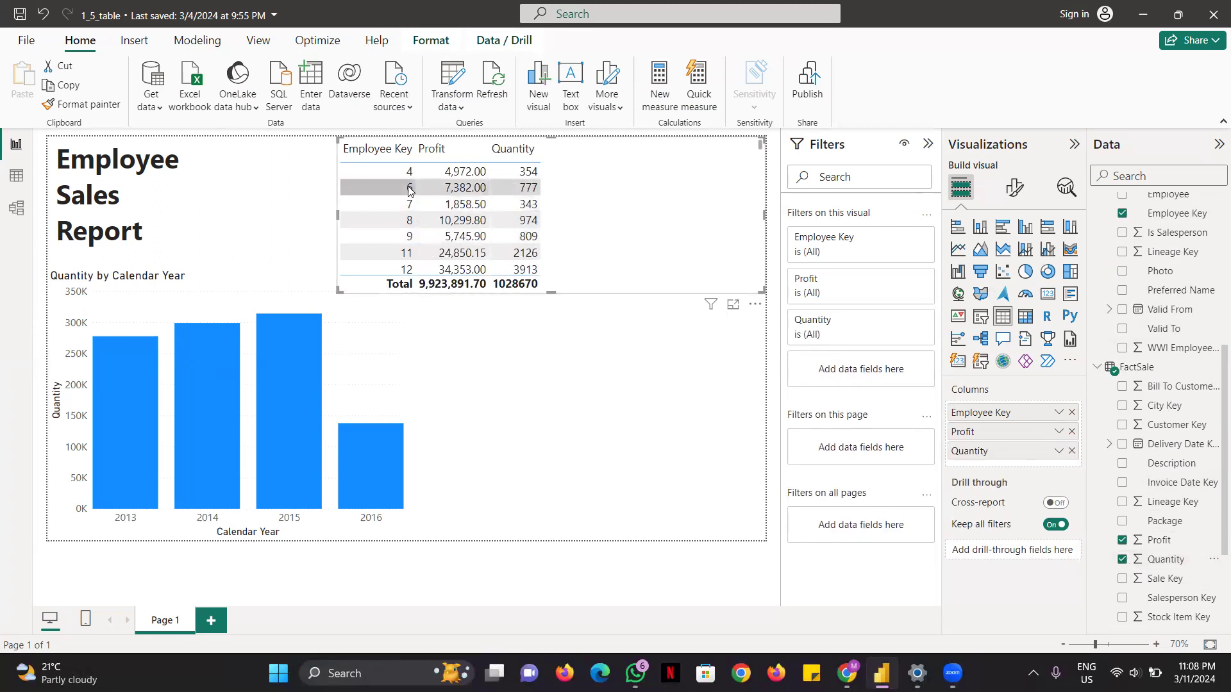
{"action": "scroll", "coordinate": [448, 199], "scroll_direction": "down", "scroll_amount": 3}
{"action": "scroll", "coordinate": [448, 211], "scroll_direction": "down", "scroll_amount": 3}
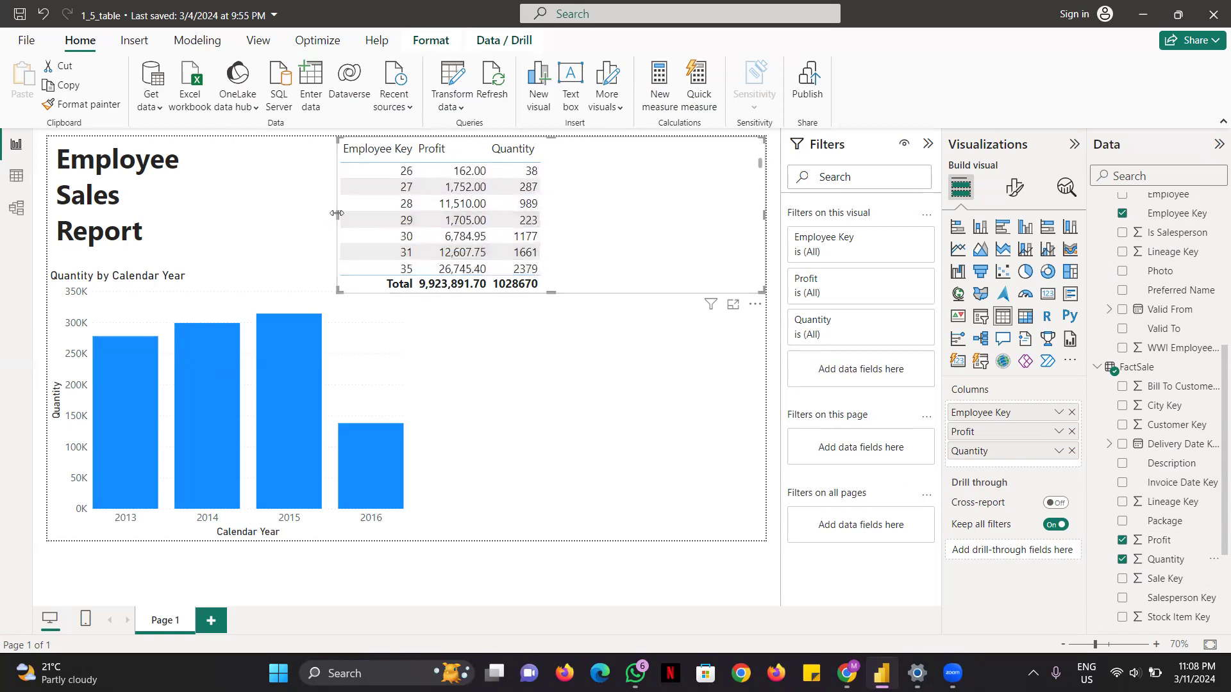
{"action": "left_click_drag", "start_coordinate": [337, 213], "coordinate": [314, 212]}
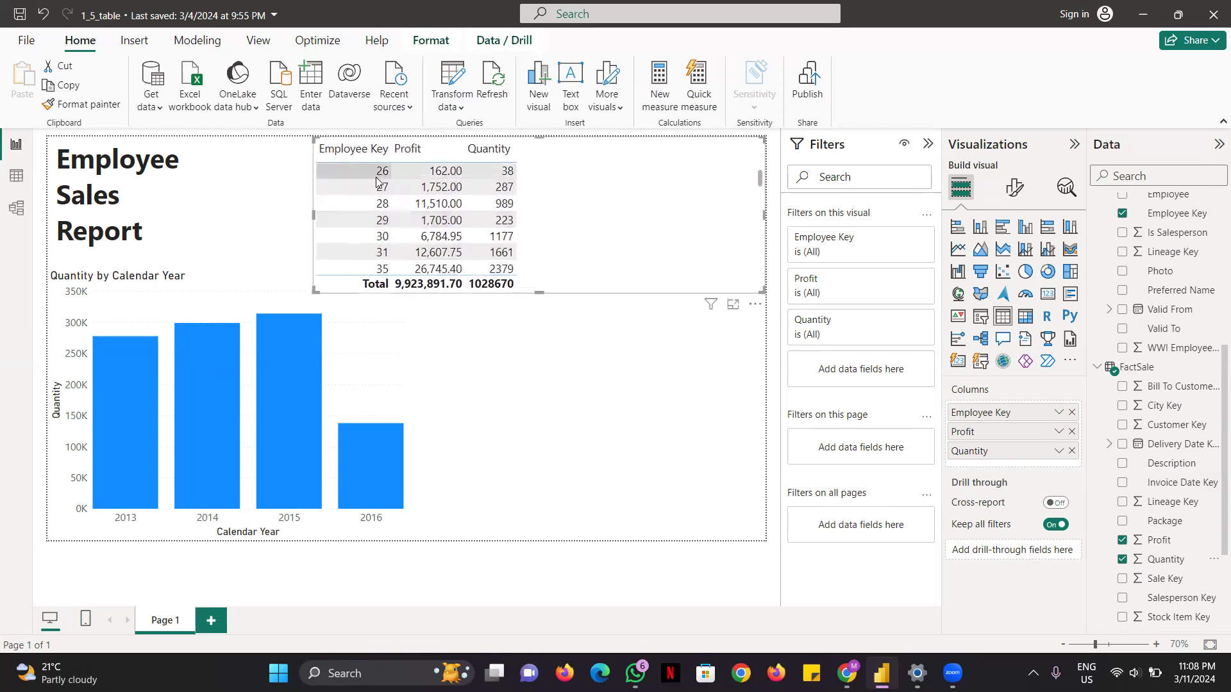
{"action": "scroll", "coordinate": [402, 211], "scroll_direction": "up", "scroll_amount": 5}
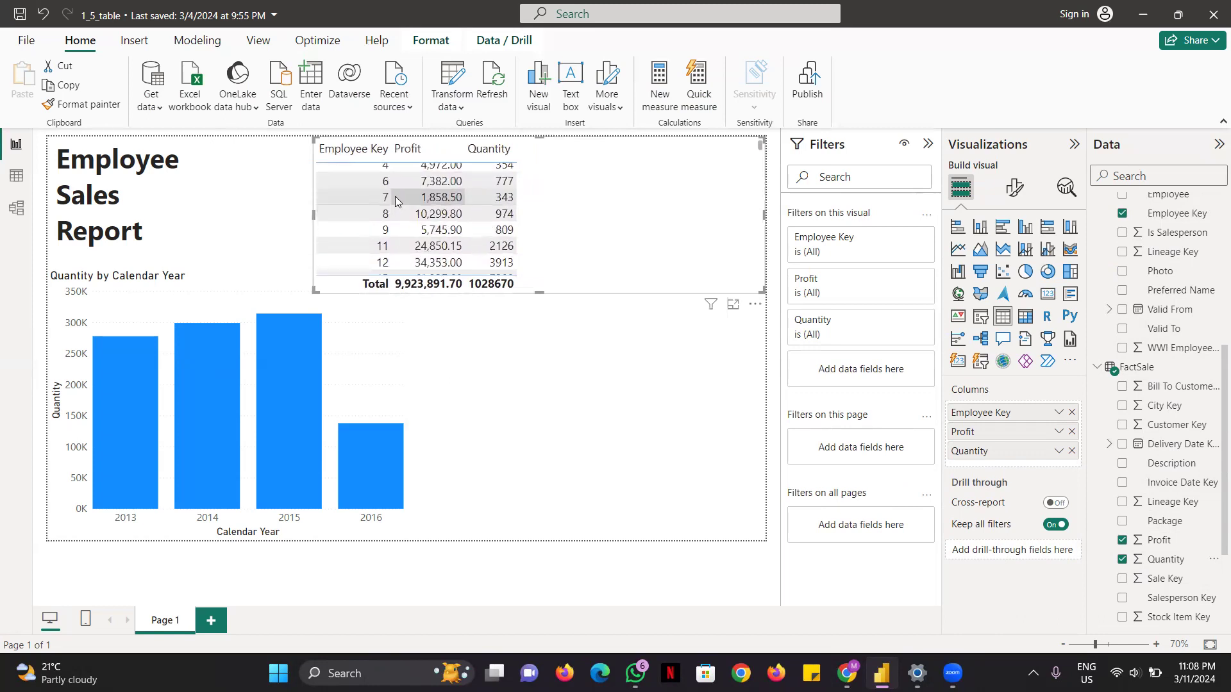
Summarize the employee table's Profit column by Average and look through the rows.
{"action": "left_click", "coordinate": [1059, 432]}
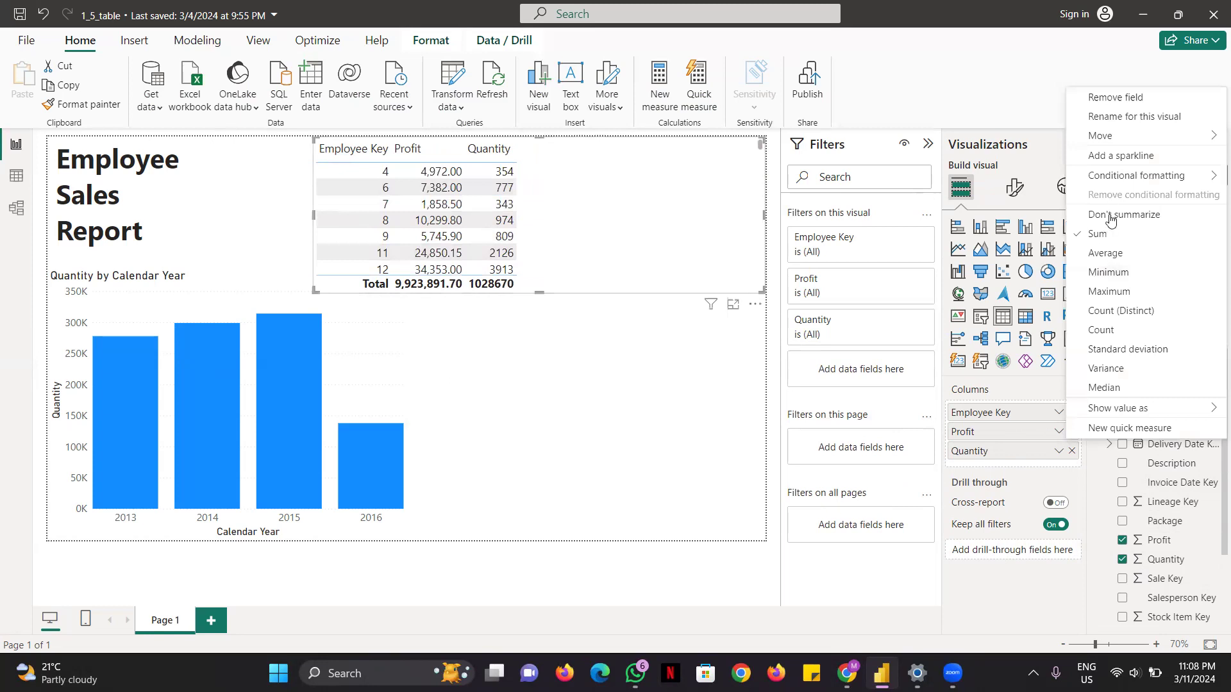
{"action": "left_click", "coordinate": [1106, 255]}
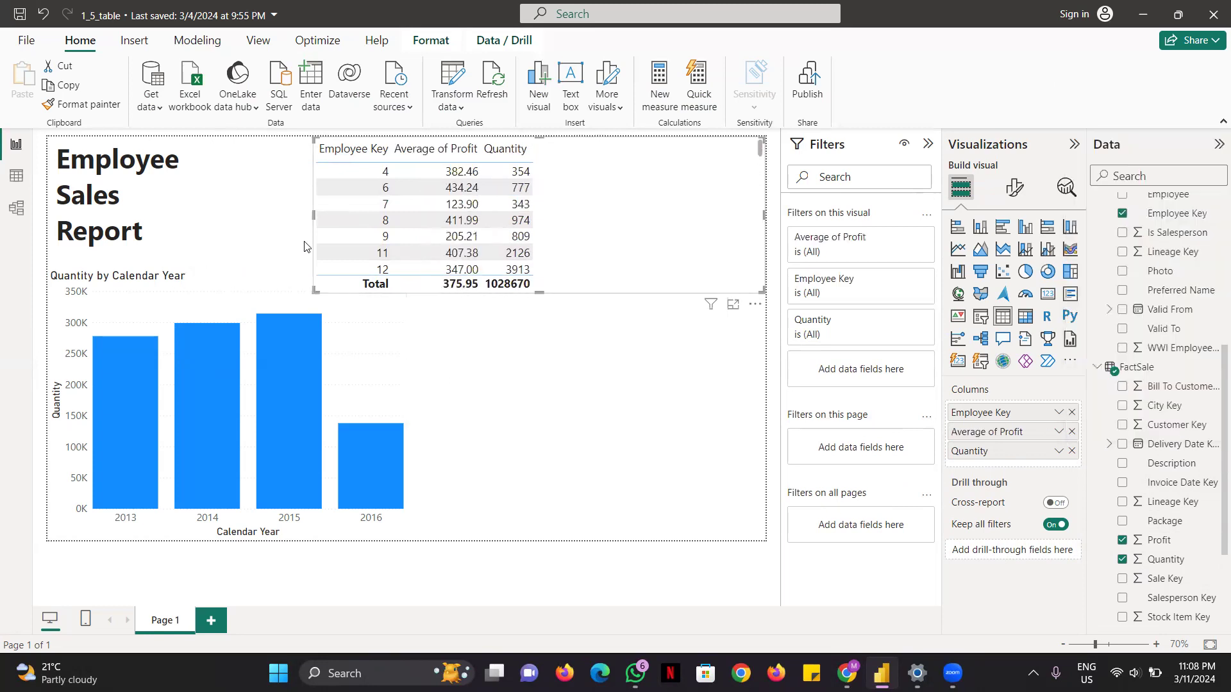
{"action": "scroll", "coordinate": [449, 257], "scroll_direction": "down", "scroll_amount": 3}
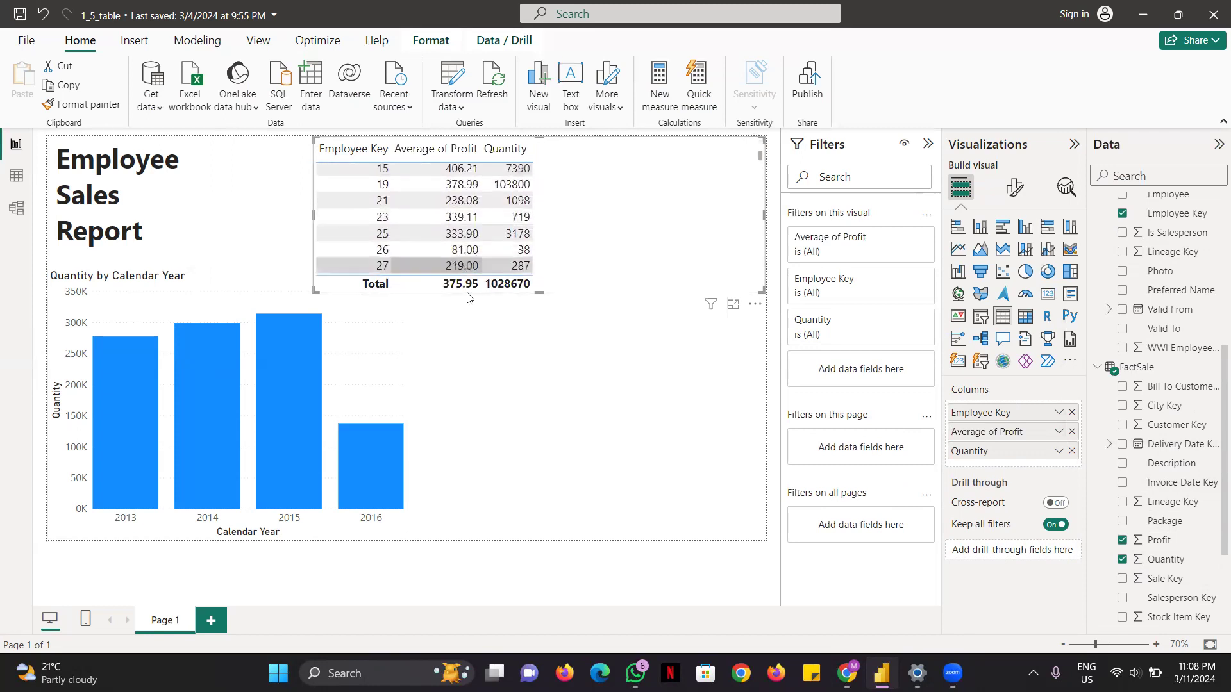
{"action": "scroll", "coordinate": [471, 190], "scroll_direction": "up", "scroll_amount": 3}
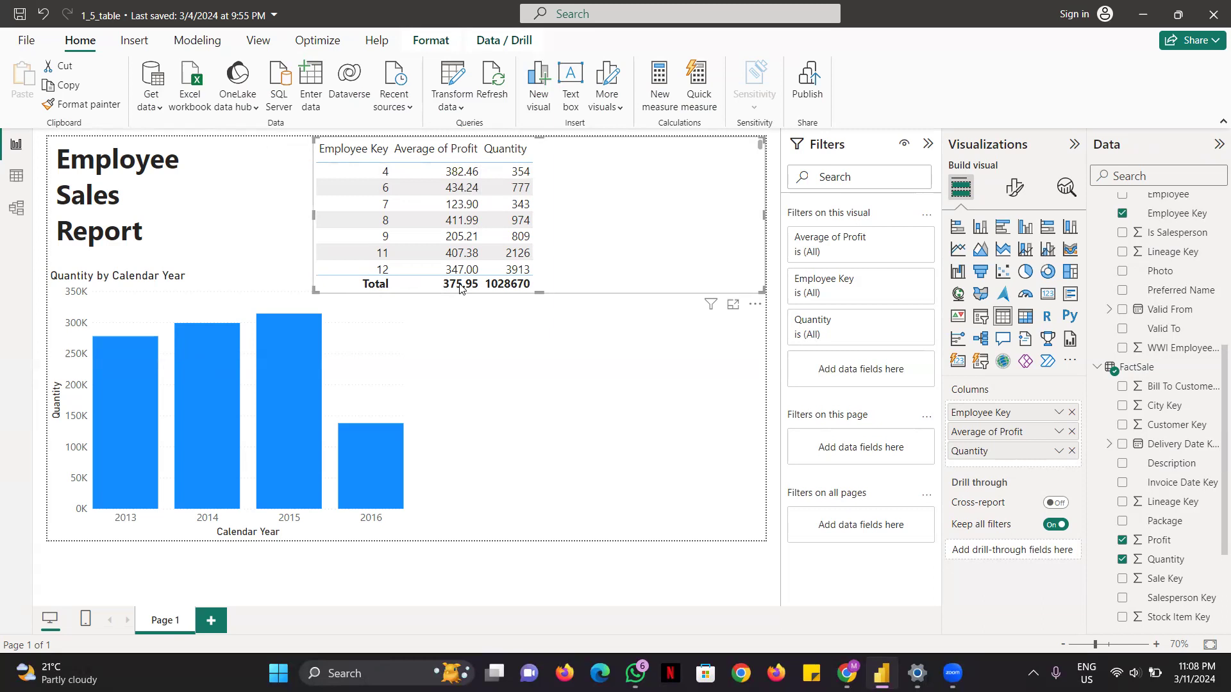
Try the Maximum summarization on the table's Employee Key and return the column to Don't summarize.
{"action": "left_click", "coordinate": [1057, 413]}
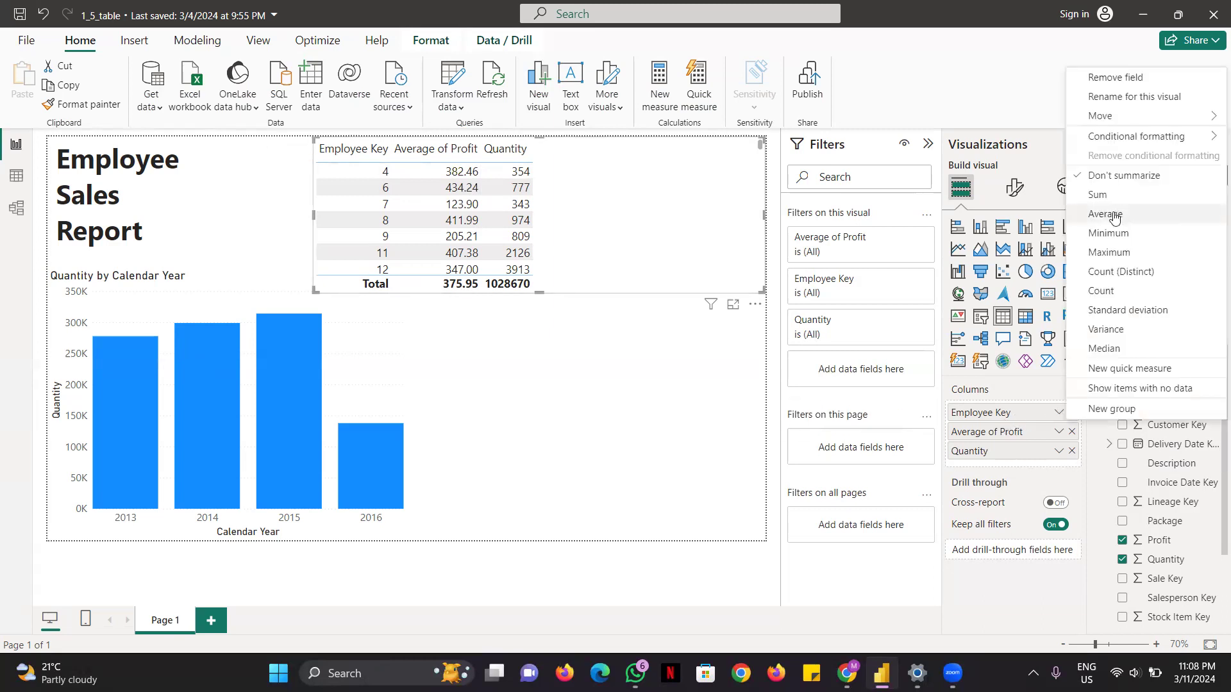
{"action": "left_click", "coordinate": [1107, 254]}
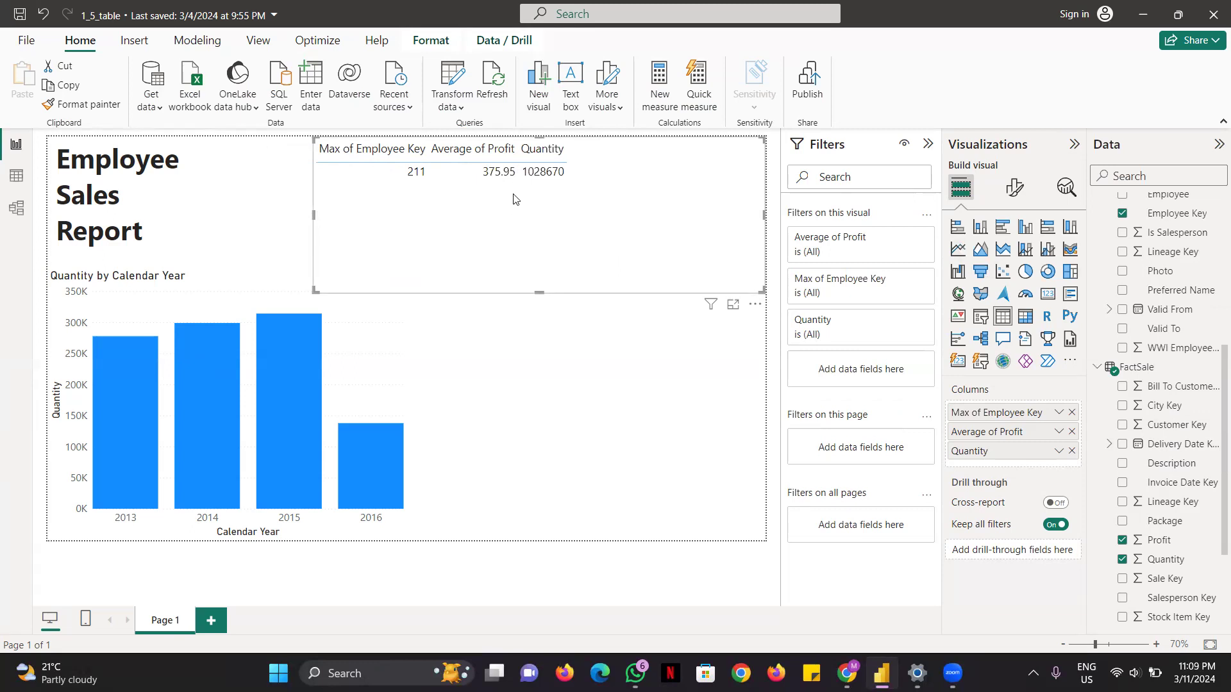
{"action": "right_click", "coordinate": [1043, 410]}
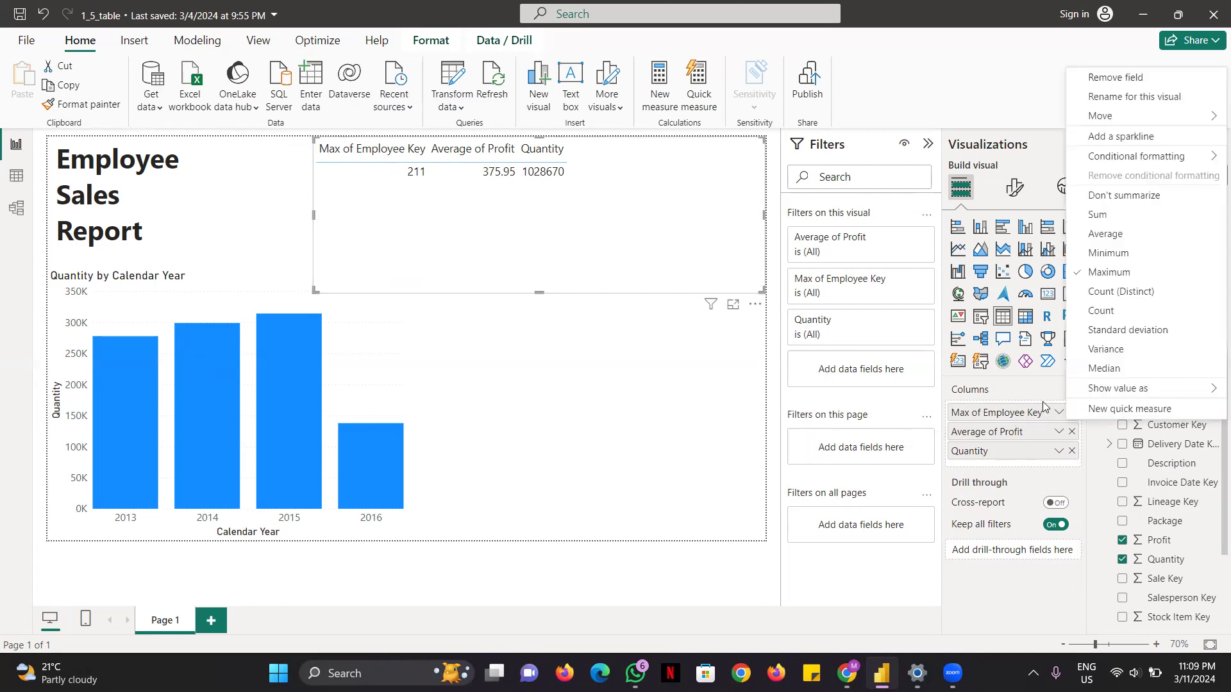
{"action": "left_click", "coordinate": [1102, 195]}
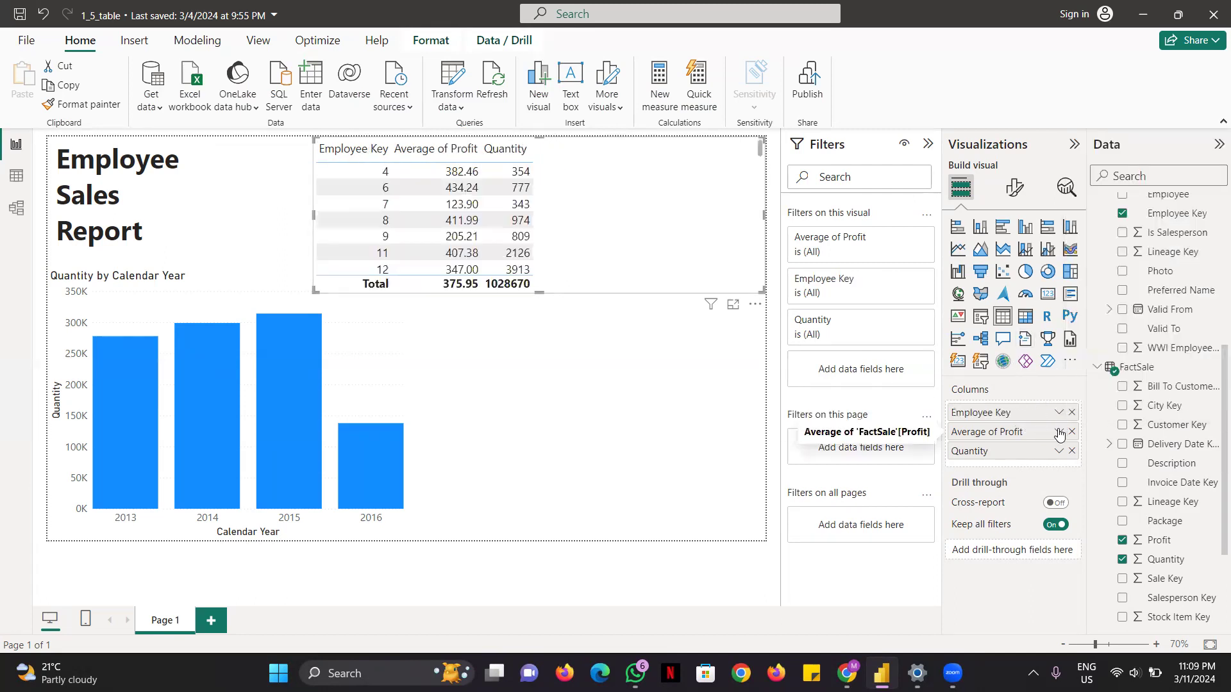
Summarize the employee table's Profit by Maximum and its Quantity by Average.
{"action": "left_click", "coordinate": [1058, 431]}
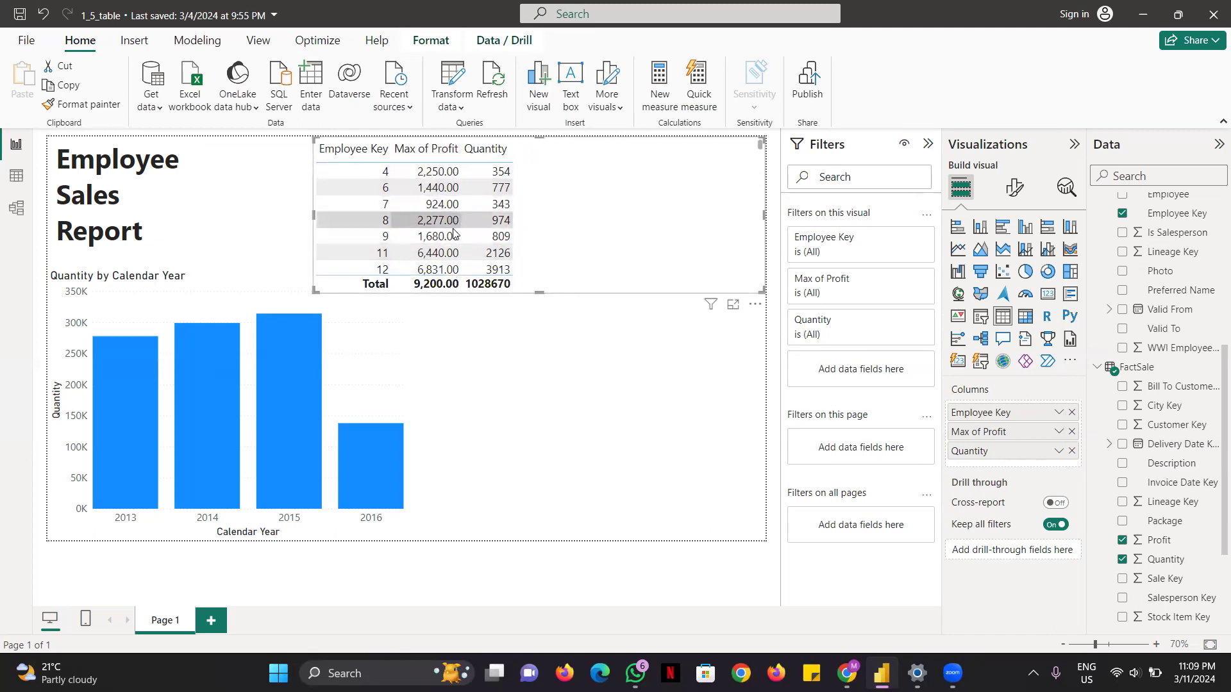
{"action": "left_click", "coordinate": [1058, 451]}
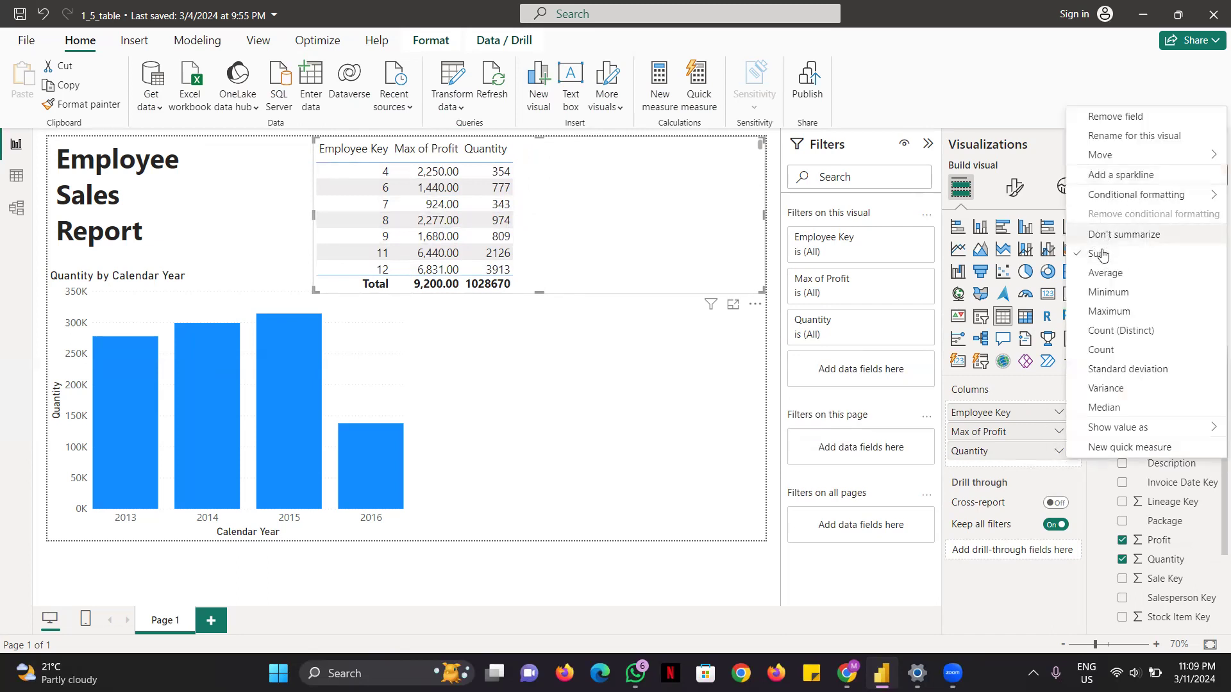
{"action": "key", "text": "Return"}
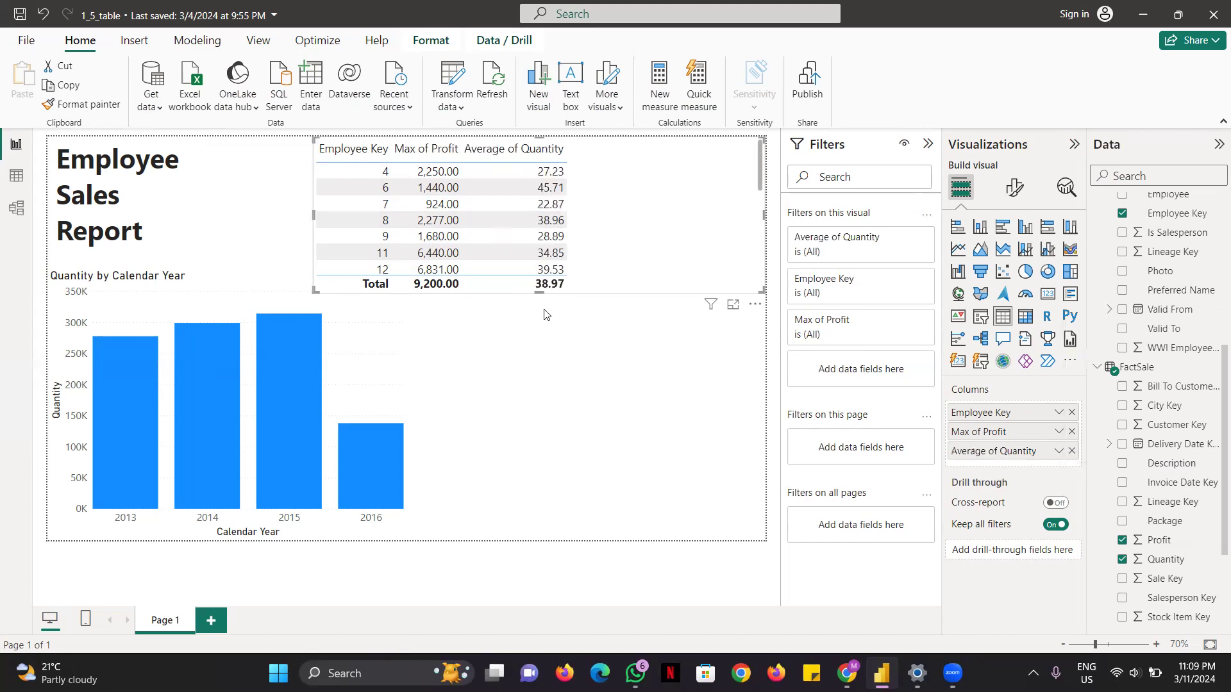
Set the employee table's Quantity column to Don't summarize and deselect the table.
{"action": "left_click", "coordinate": [1058, 451]}
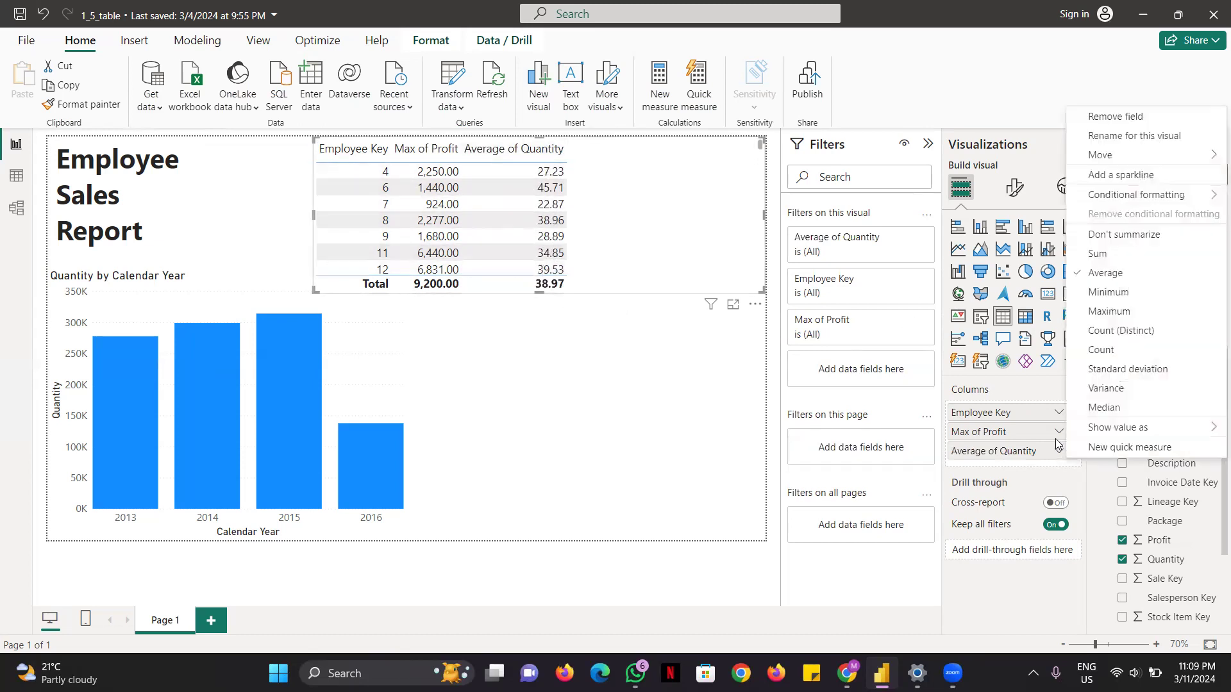
{"action": "left_click", "coordinate": [1111, 237]}
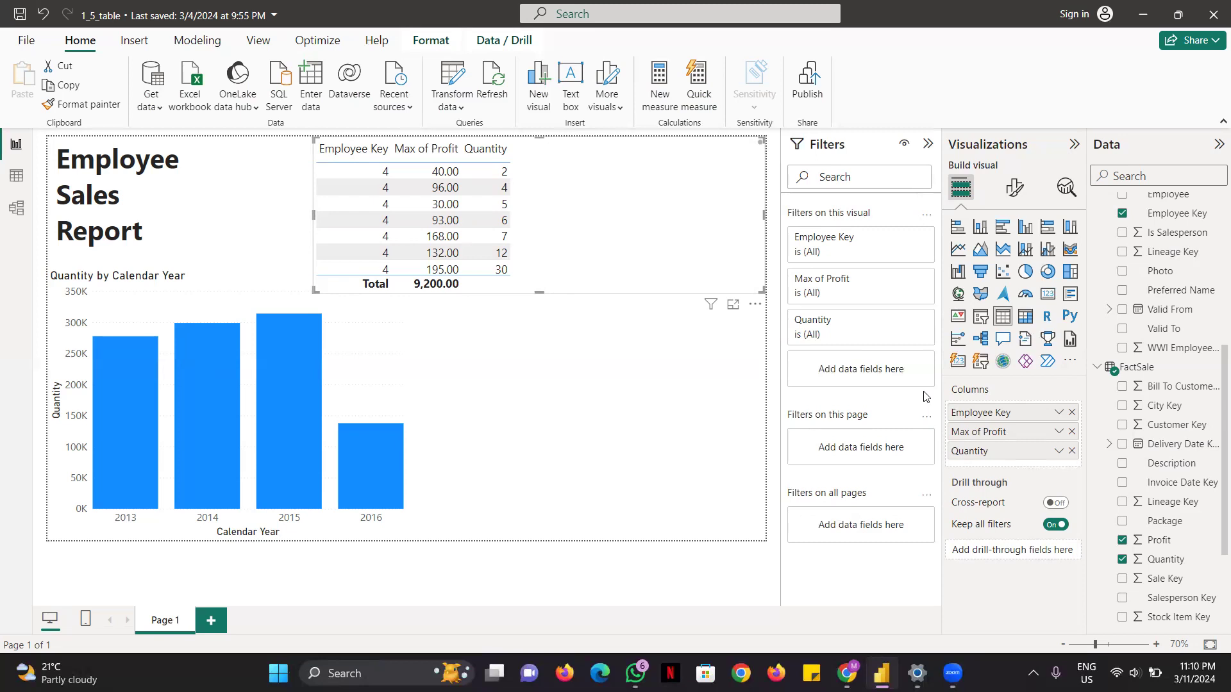
{"action": "key", "text": "Escape"}
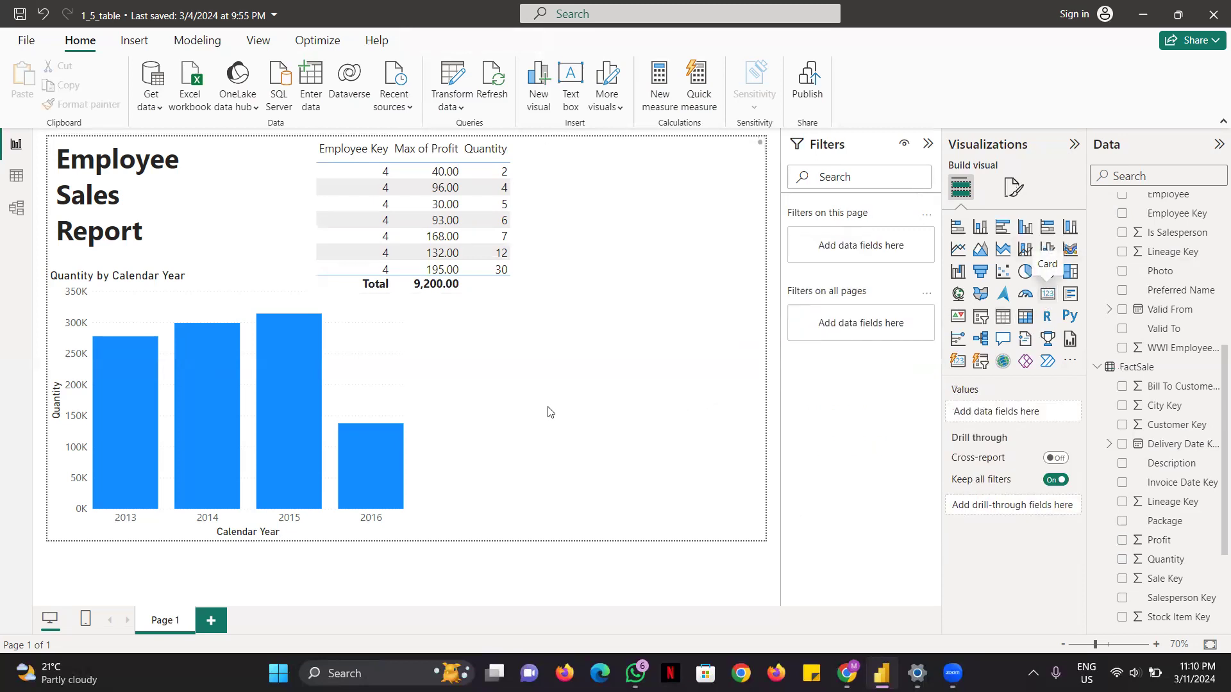
Narrow a new card visual beside the column chart, show FactSale's Profit in it, and nudge it slightly up and away from the chart.
{"action": "left_click_drag", "start_coordinate": [754, 302], "coordinate": [599, 314]}
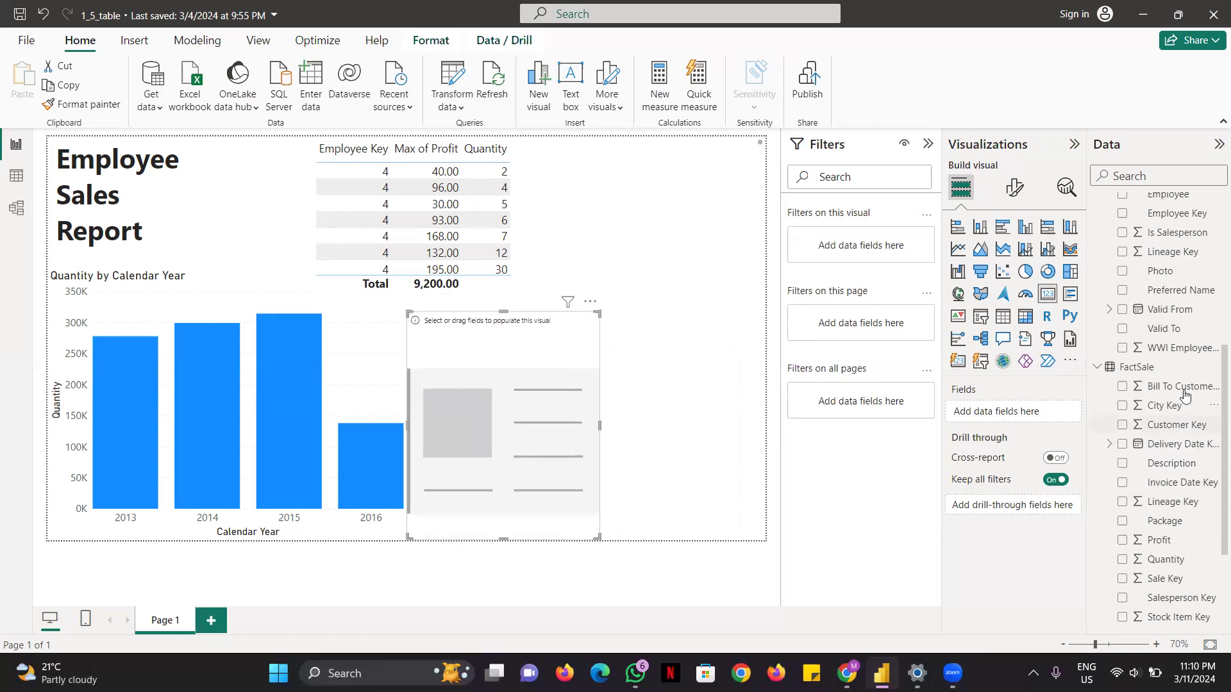
{"action": "scroll", "coordinate": [1160, 293], "scroll_direction": "down", "scroll_amount": 3}
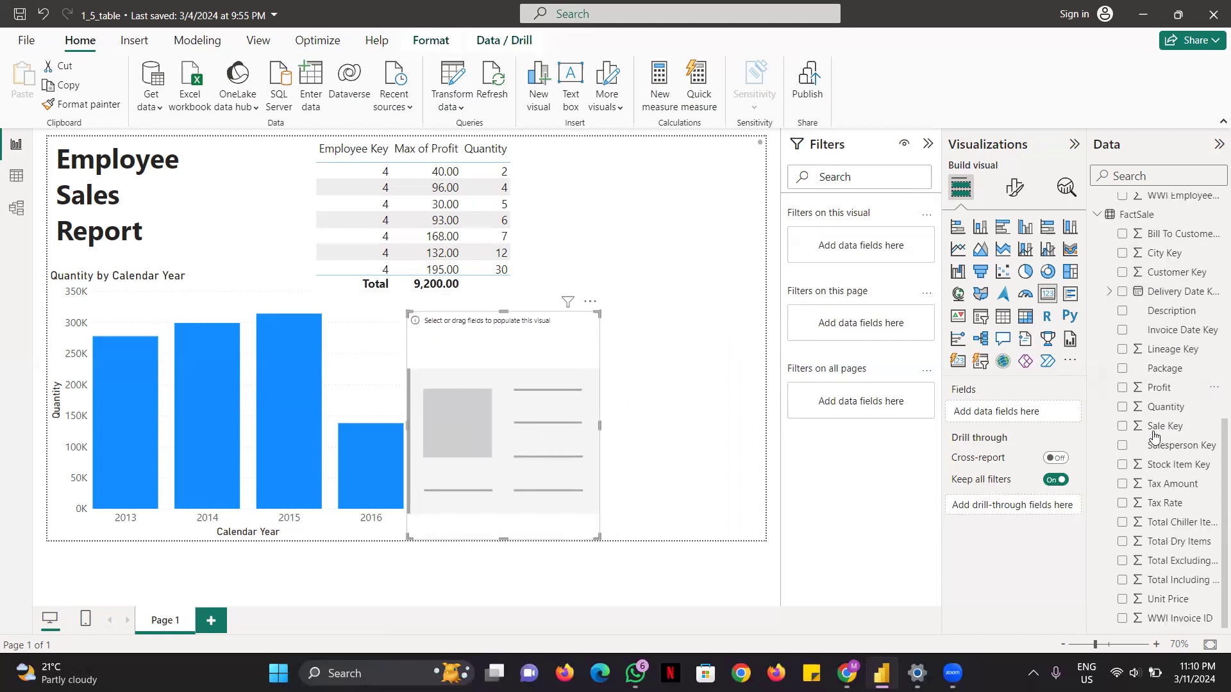
{"action": "left_click", "coordinate": [1121, 388]}
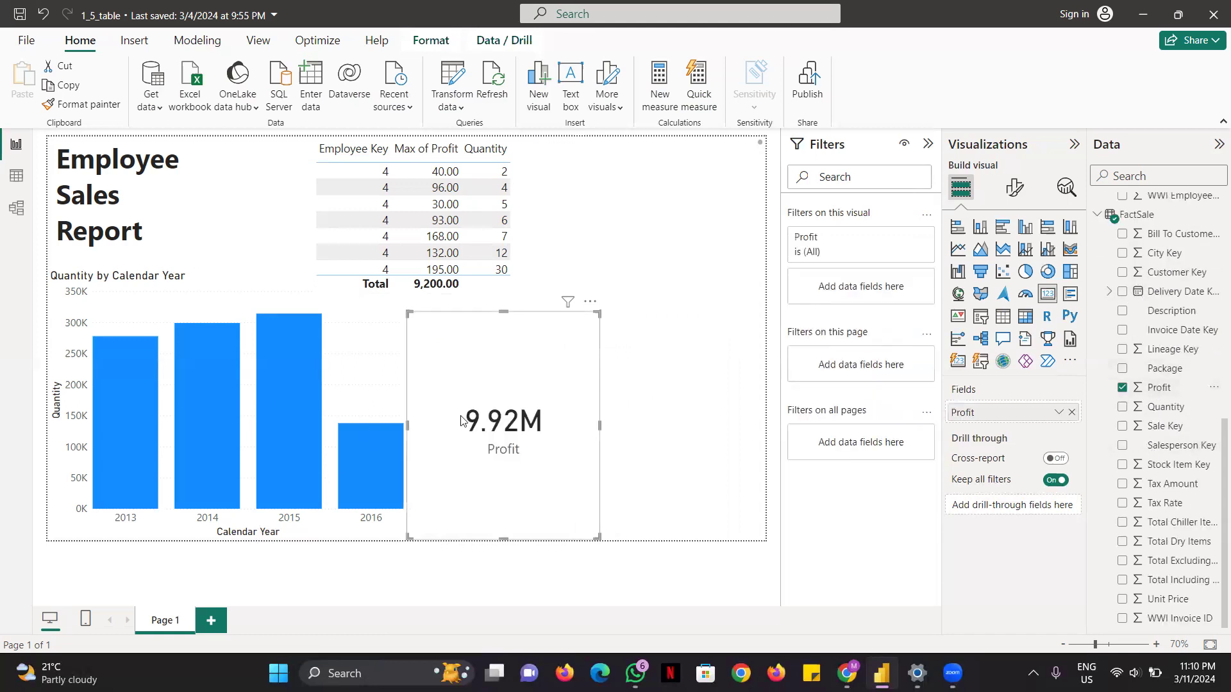
{"action": "left_click_drag", "start_coordinate": [525, 415], "coordinate": [533, 410]}
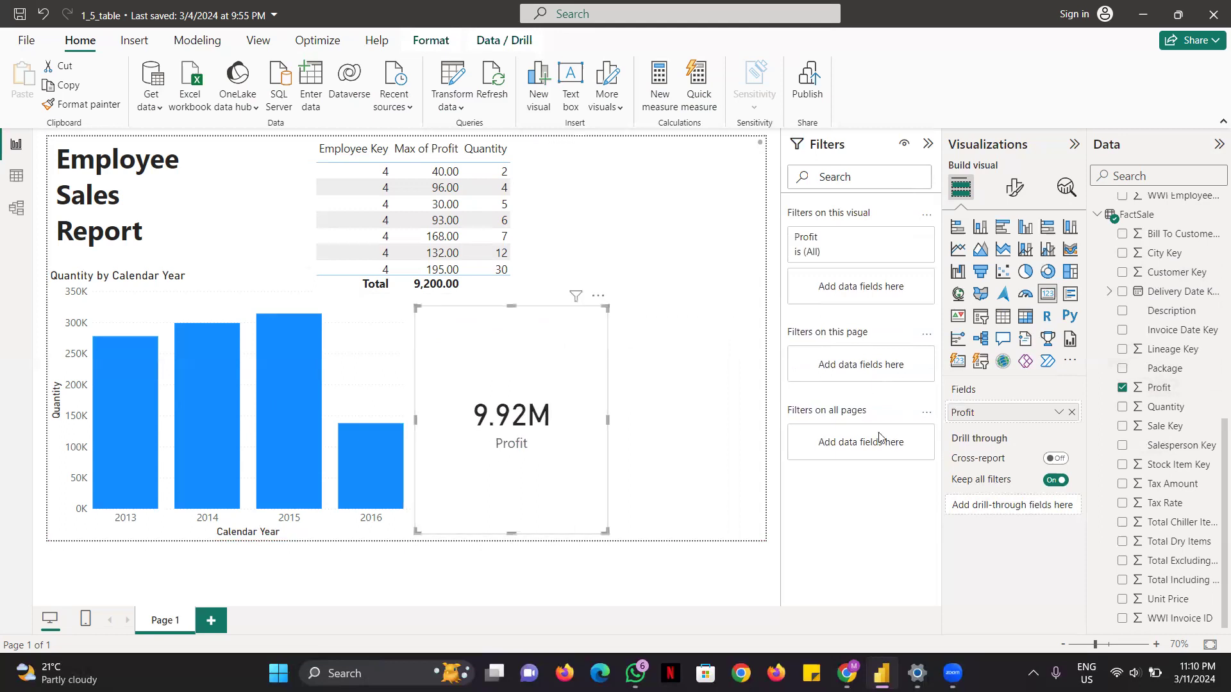
Set the employee table's Profit column to Don't summarize.
{"action": "left_click", "coordinate": [667, 220]}
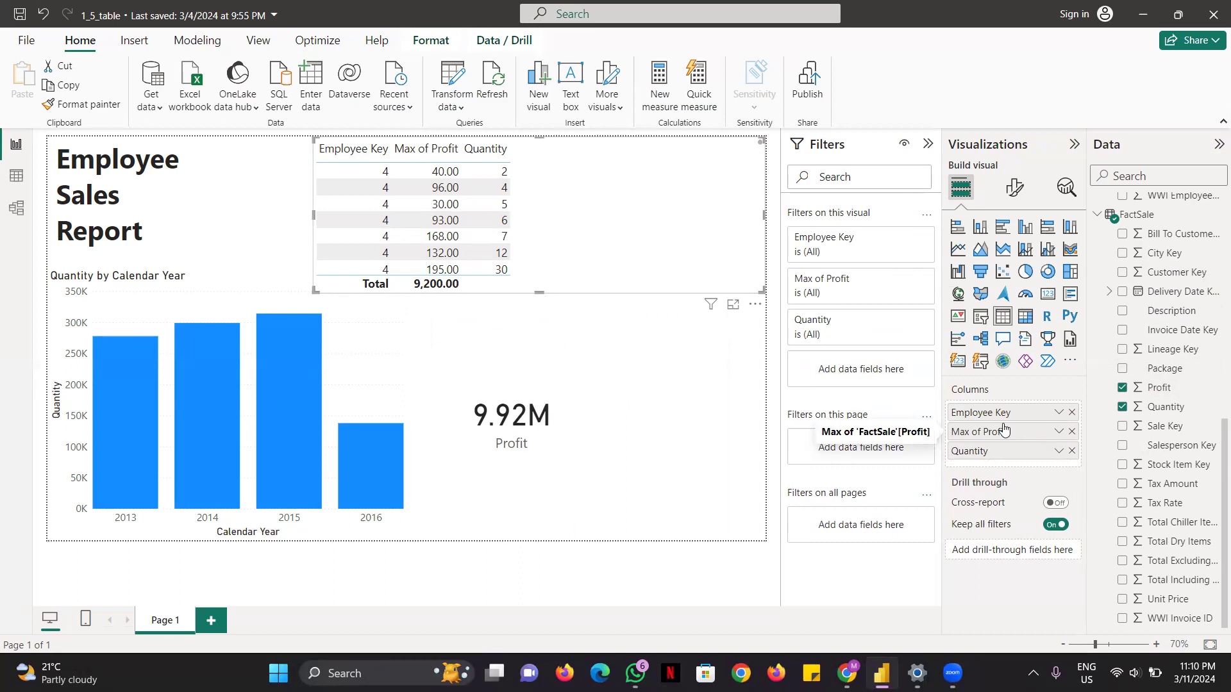
{"action": "left_click", "coordinate": [1061, 433]}
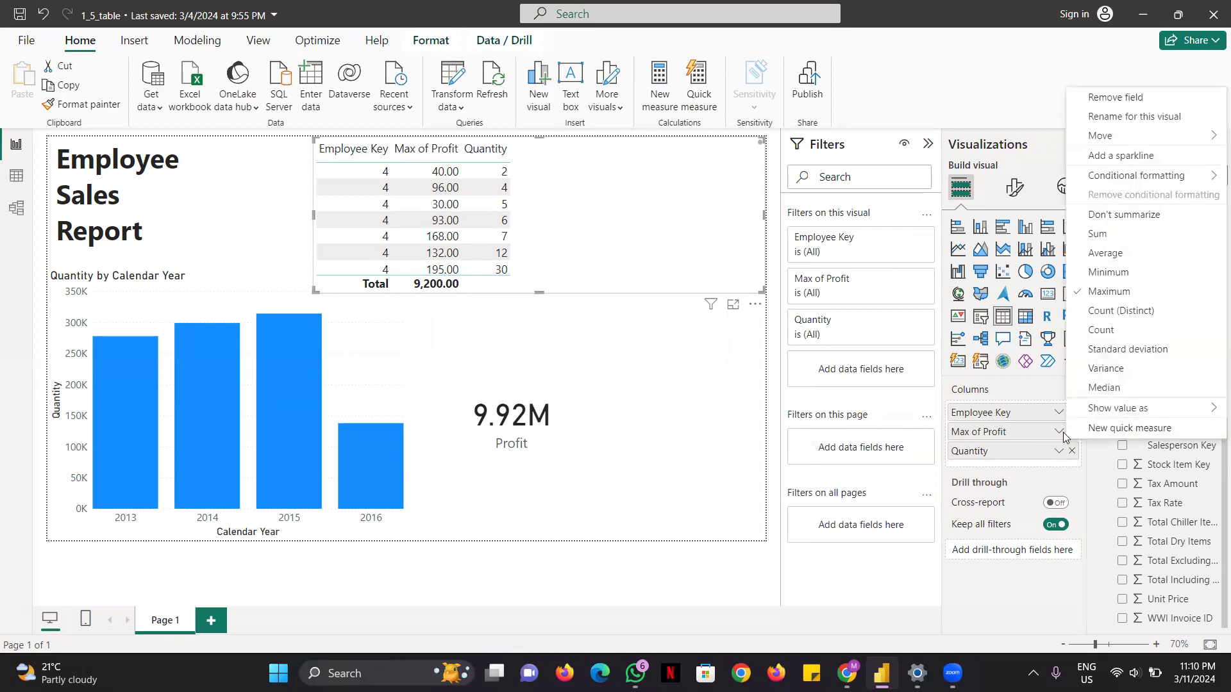
{"action": "left_click", "coordinate": [1119, 215]}
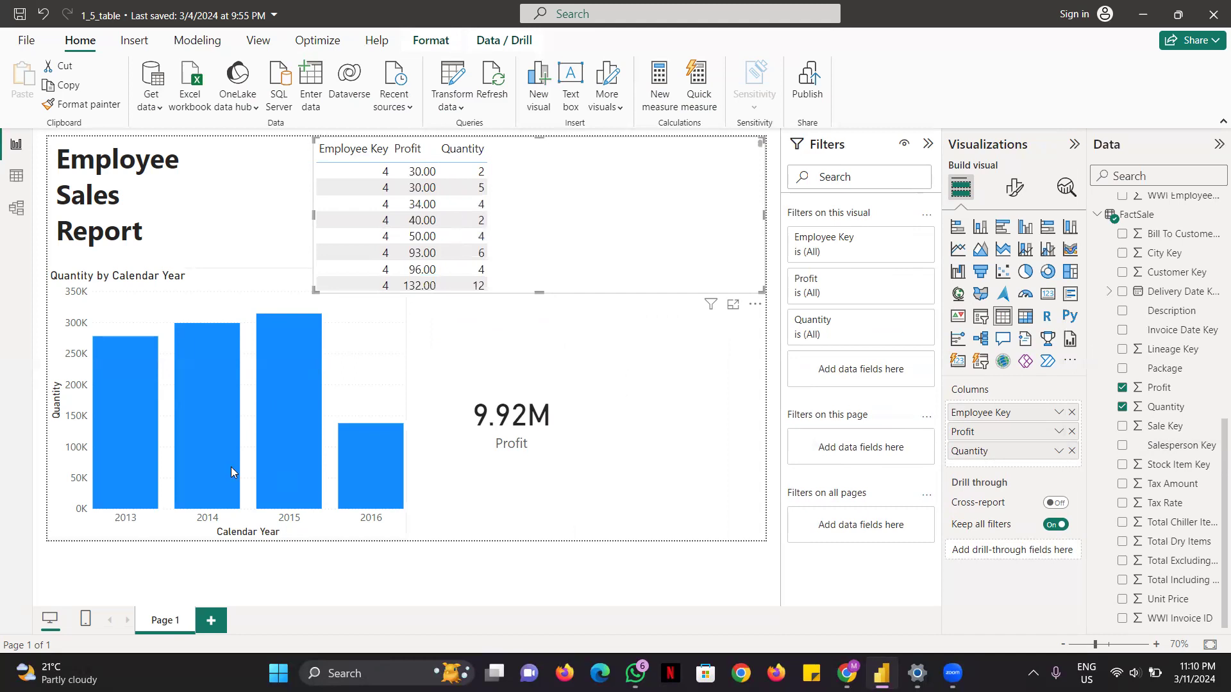
Cross-filter the page by the 2014 column of the Quantity by Calendar Year chart.
{"action": "mouse_move", "coordinate": [228, 472]}
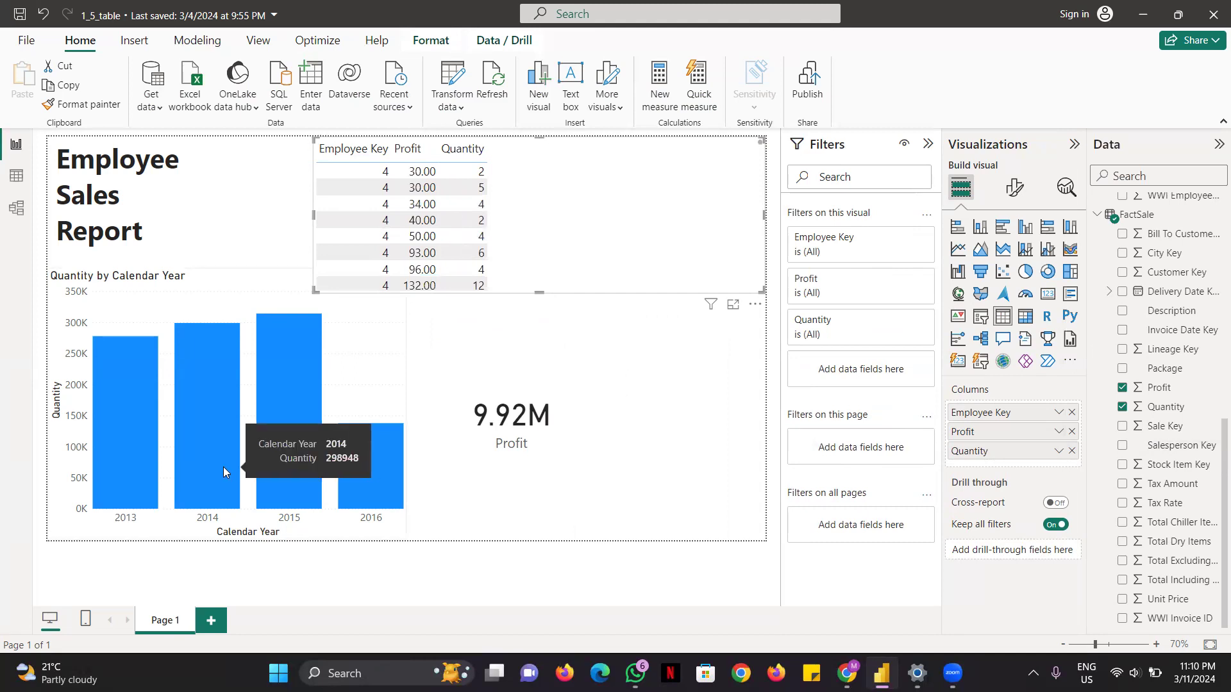
{"action": "left_click", "coordinate": [224, 470]}
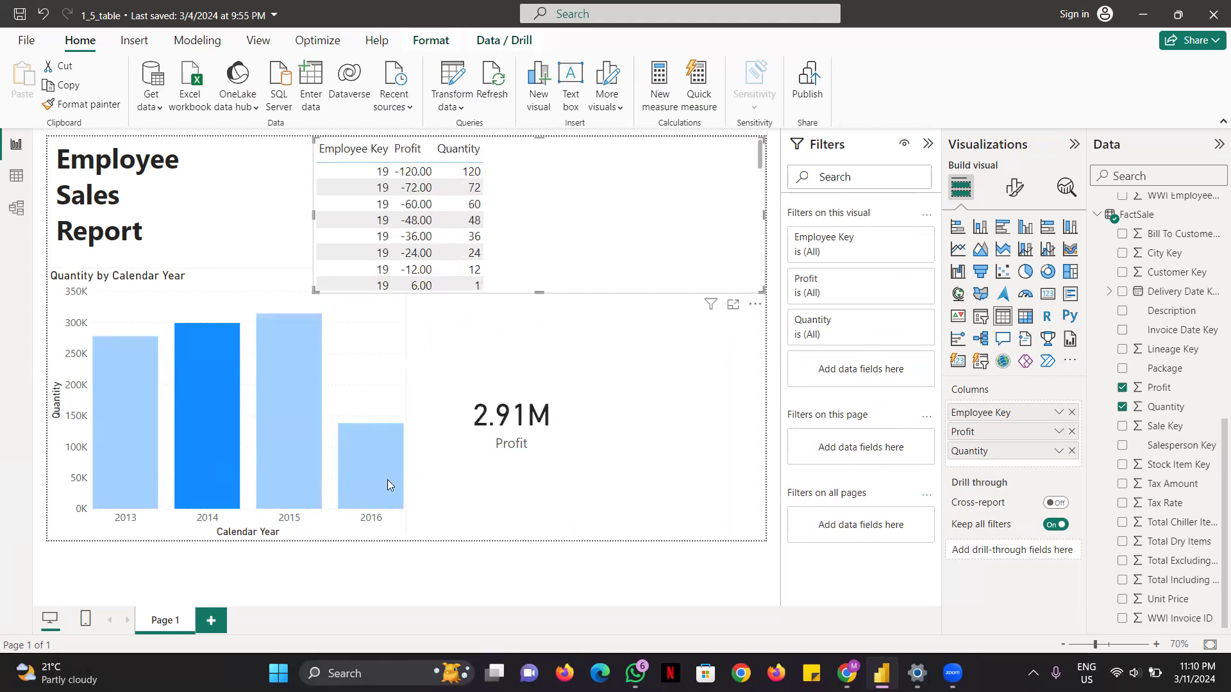
{"action": "left_click", "coordinate": [639, 440]}
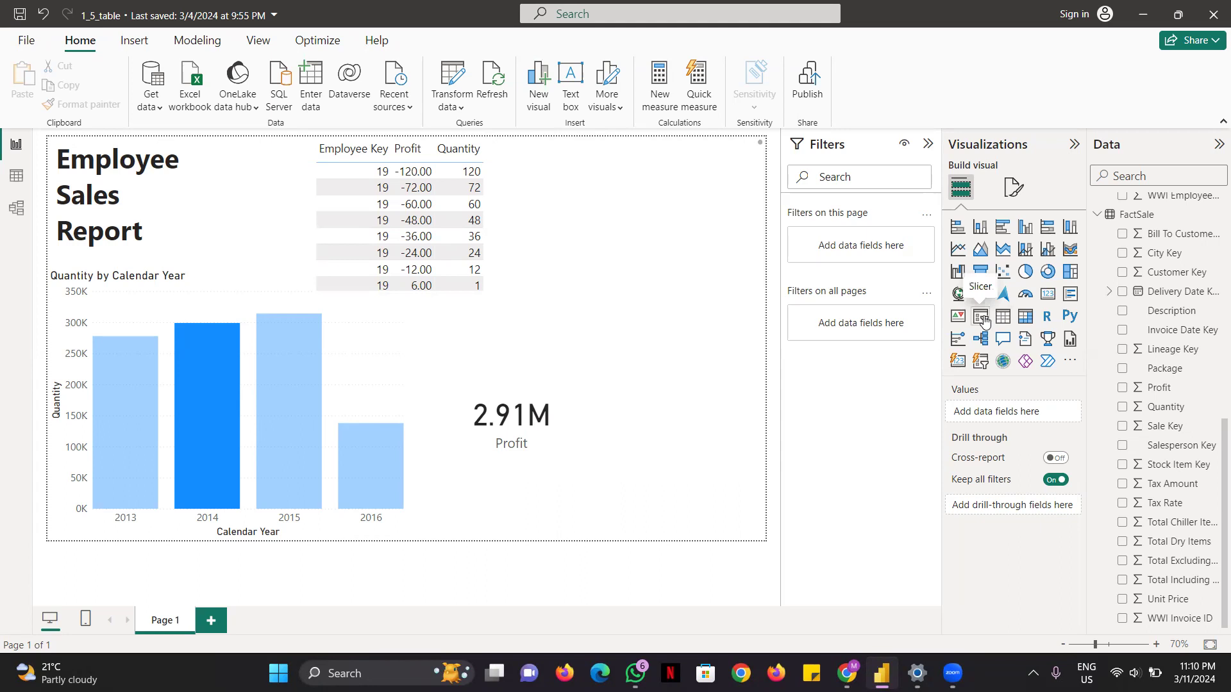
Insert a slicer beside the Profit card, enlarge it upward and toward the card, and fill it with DimEmployee's Employee.
{"action": "left_click", "coordinate": [525, 333]}
{"action": "left_click", "coordinate": [703, 359]}
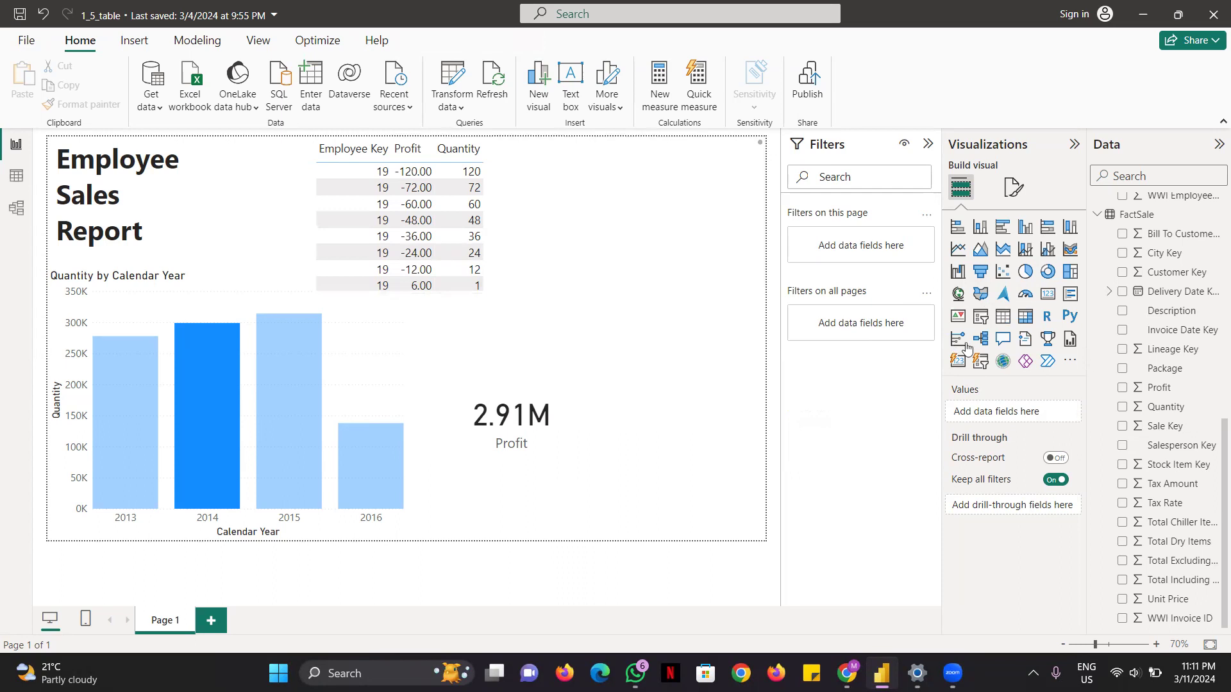
{"action": "left_click", "coordinate": [984, 317]}
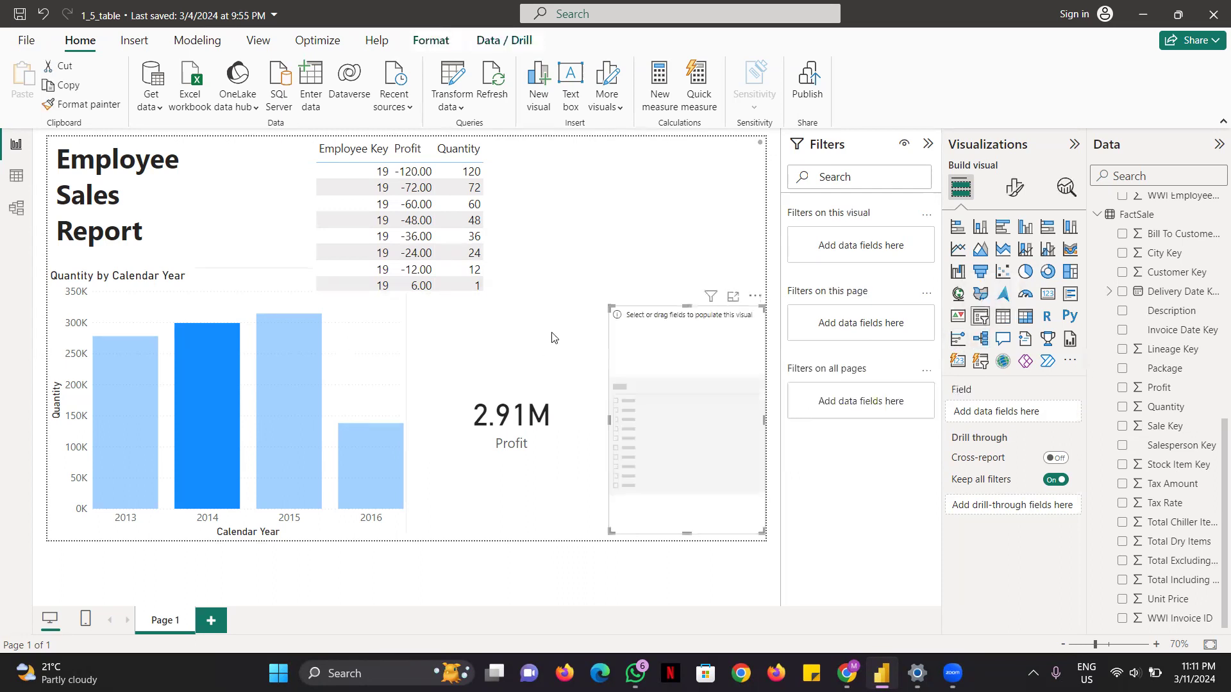
{"action": "left_click_drag", "start_coordinate": [617, 317], "coordinate": [569, 171]}
{"action": "scroll", "coordinate": [1147, 452], "scroll_direction": "up", "scroll_amount": 3}
{"action": "scroll", "coordinate": [1146, 453], "scroll_direction": "up", "scroll_amount": 3}
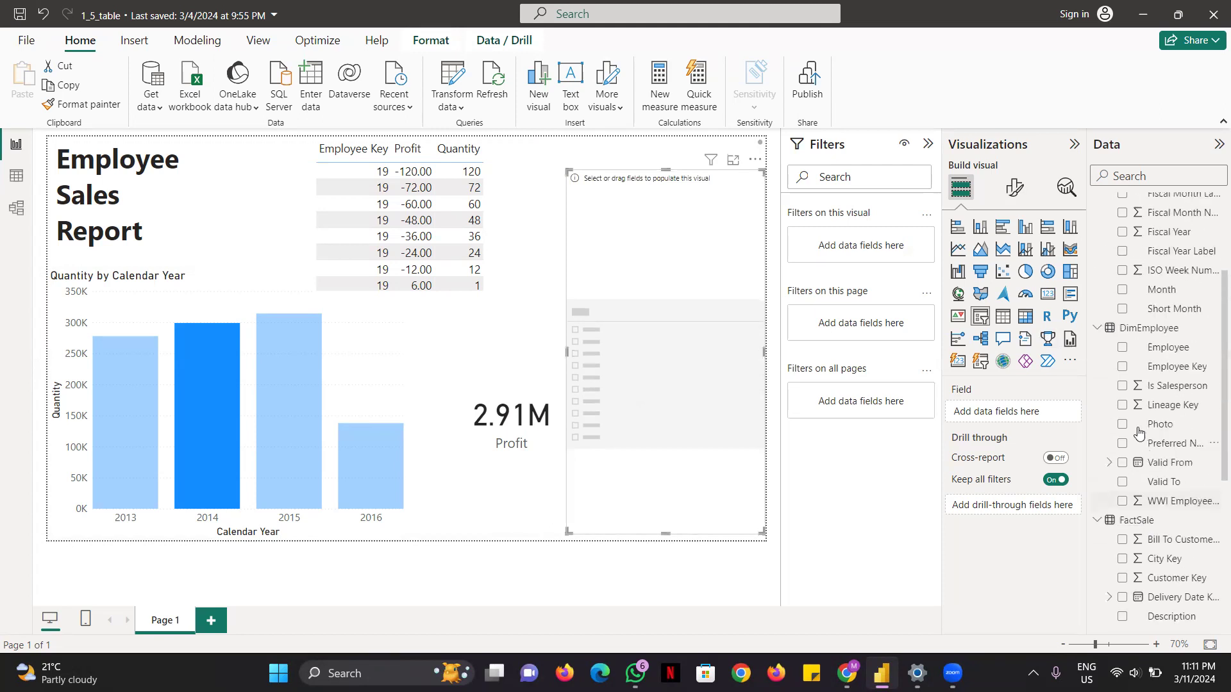
{"action": "left_click", "coordinate": [1122, 349]}
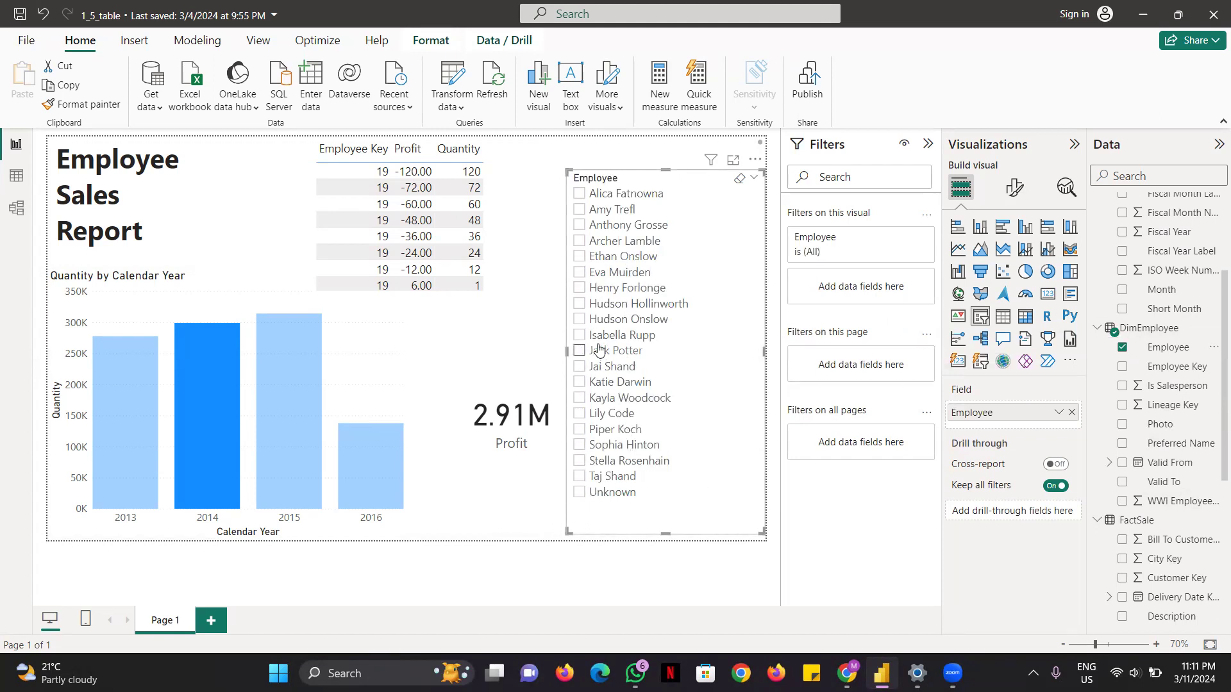
Filter the report to the eleventh employee in the slicer and to the 2013 column of the chart.
{"action": "left_click", "coordinate": [579, 352]}
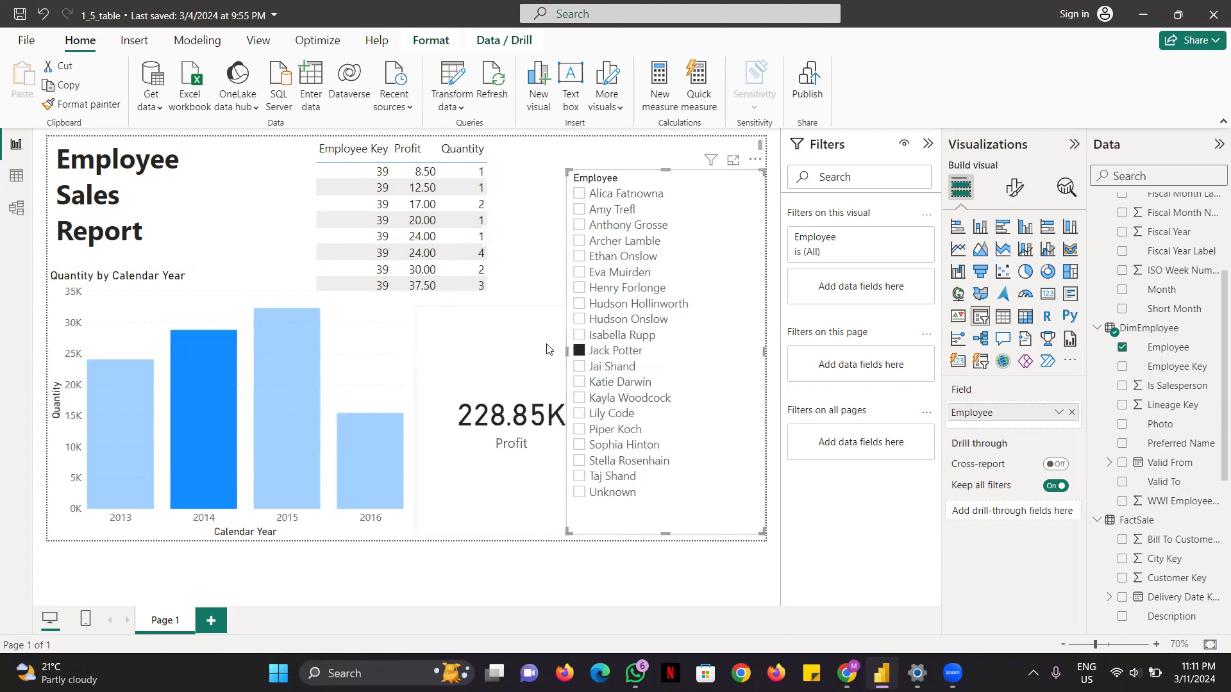
{"action": "left_click", "coordinate": [128, 456]}
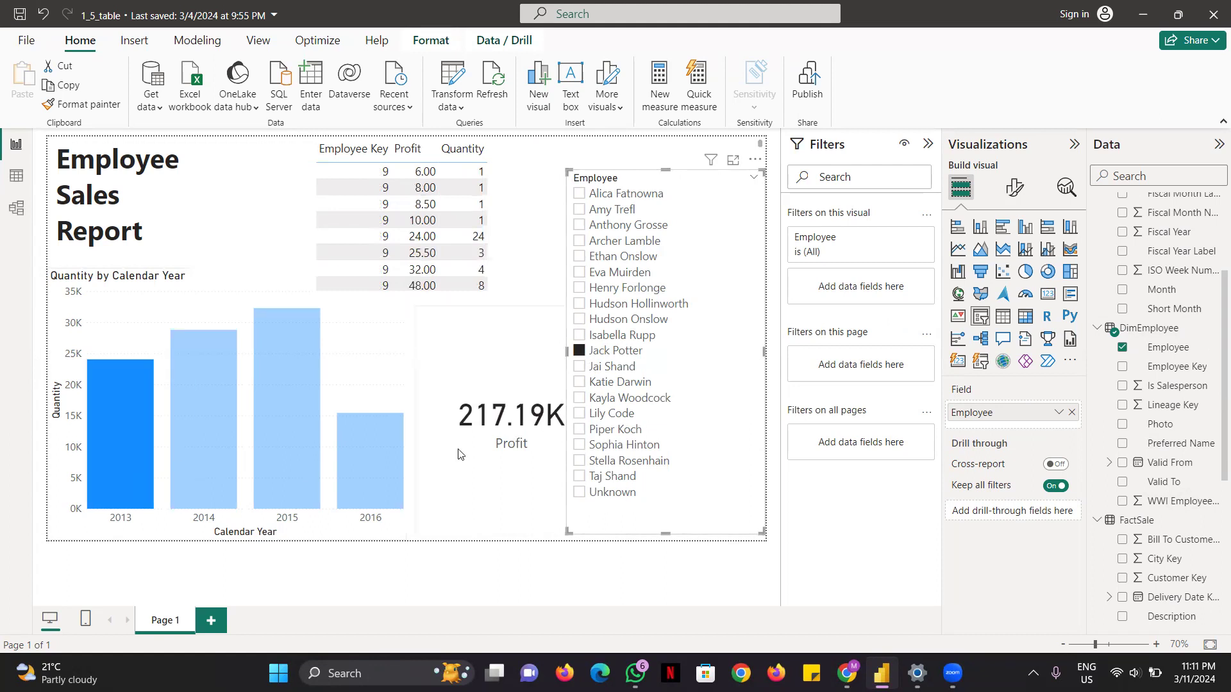
Review the filtered rows in the employee table and clear the 2013 cross-filter from the Quantity by Calendar Year chart.
{"action": "scroll", "coordinate": [504, 243], "scroll_direction": "down", "scroll_amount": 5}
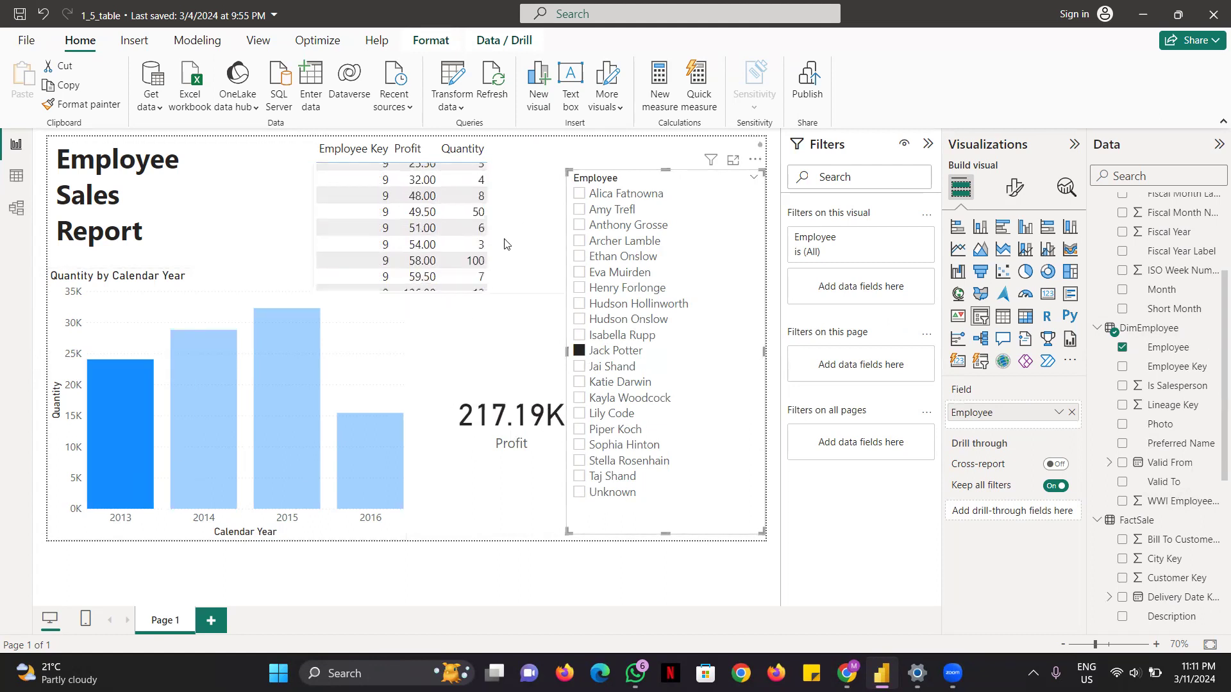
{"action": "scroll", "coordinate": [502, 263], "scroll_direction": "down", "scroll_amount": 2}
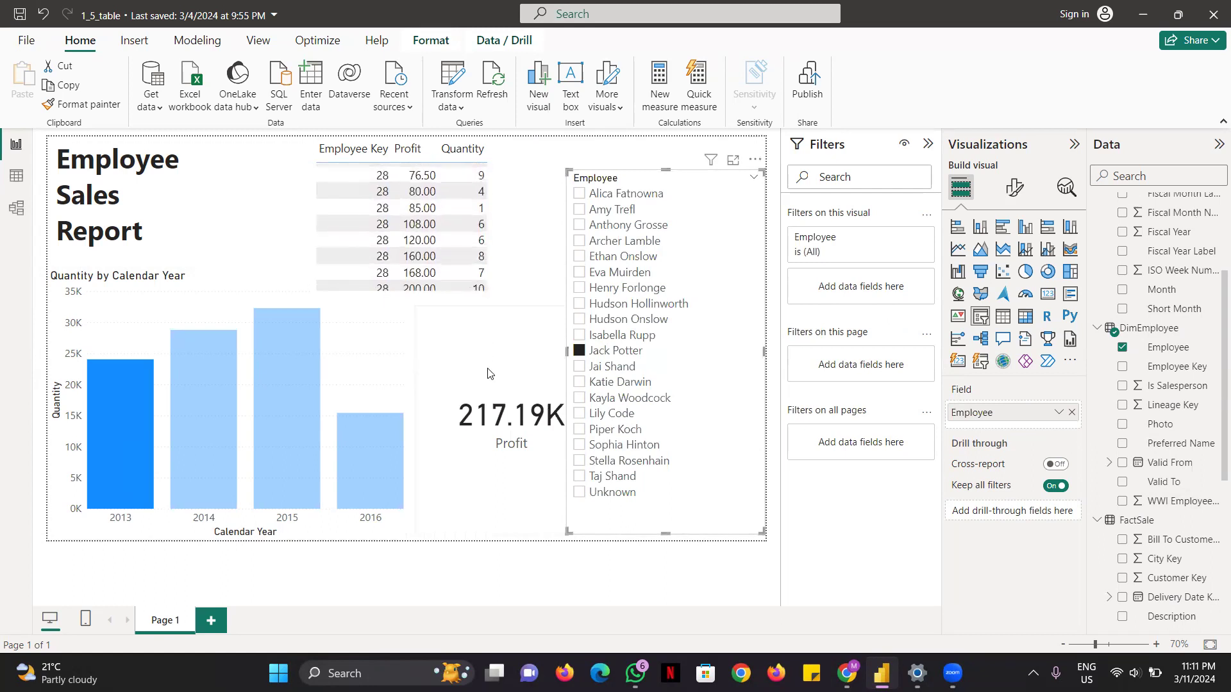
{"action": "left_click", "coordinate": [487, 349]}
{"action": "left_click", "coordinate": [362, 337]}
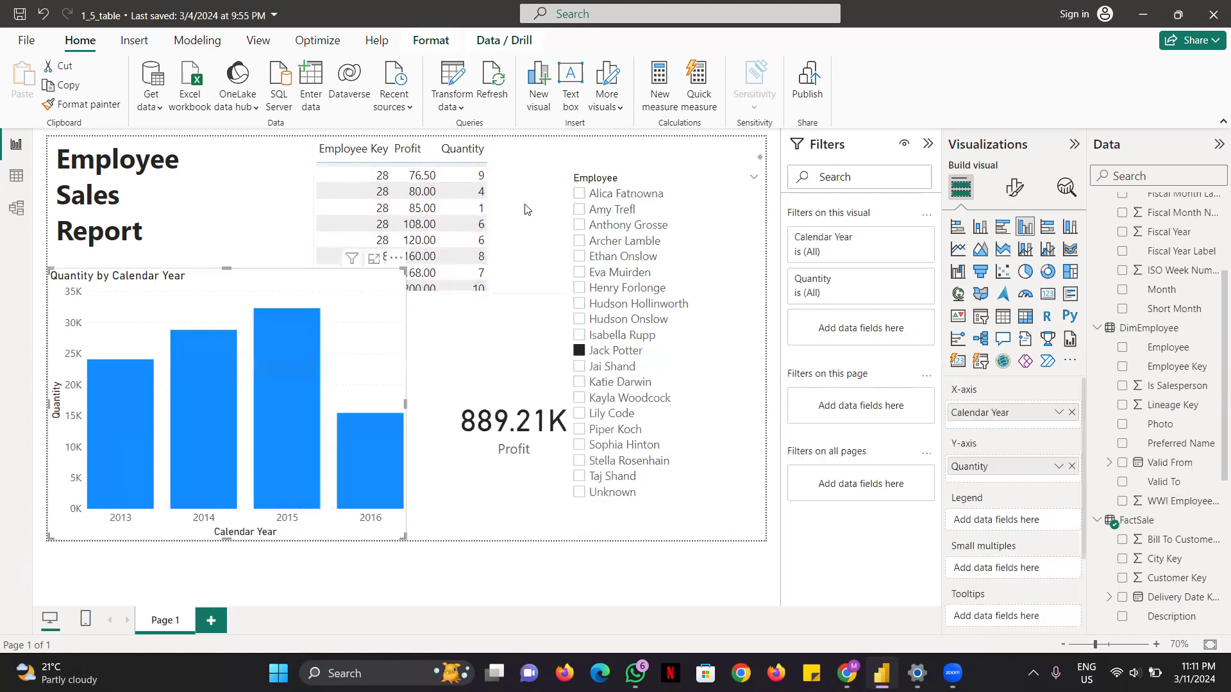
Reposition the employee table at the page's upper edge and shrink it to fit between the report title and the Employee slicer.
{"action": "left_click", "coordinate": [496, 184]}
{"action": "left_click_drag", "start_coordinate": [495, 179], "coordinate": [499, 148]}
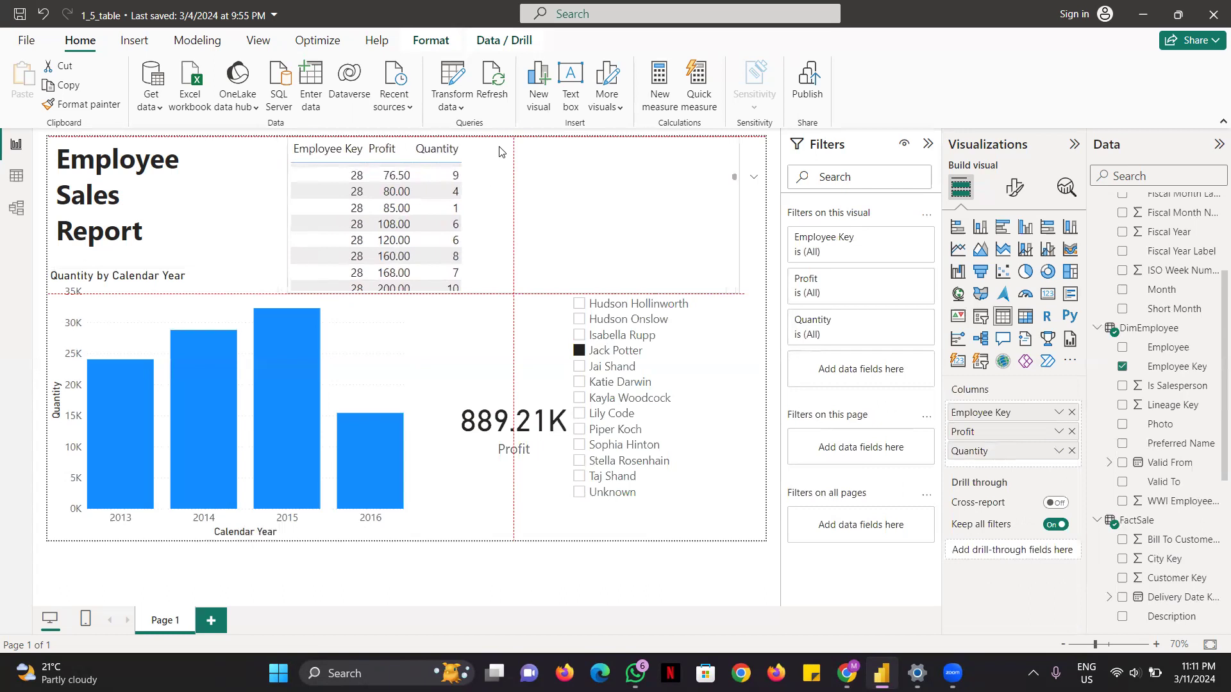
{"action": "left_click_drag", "start_coordinate": [290, 139], "coordinate": [326, 163]}
{"action": "left_click_drag", "start_coordinate": [558, 182], "coordinate": [562, 161]}
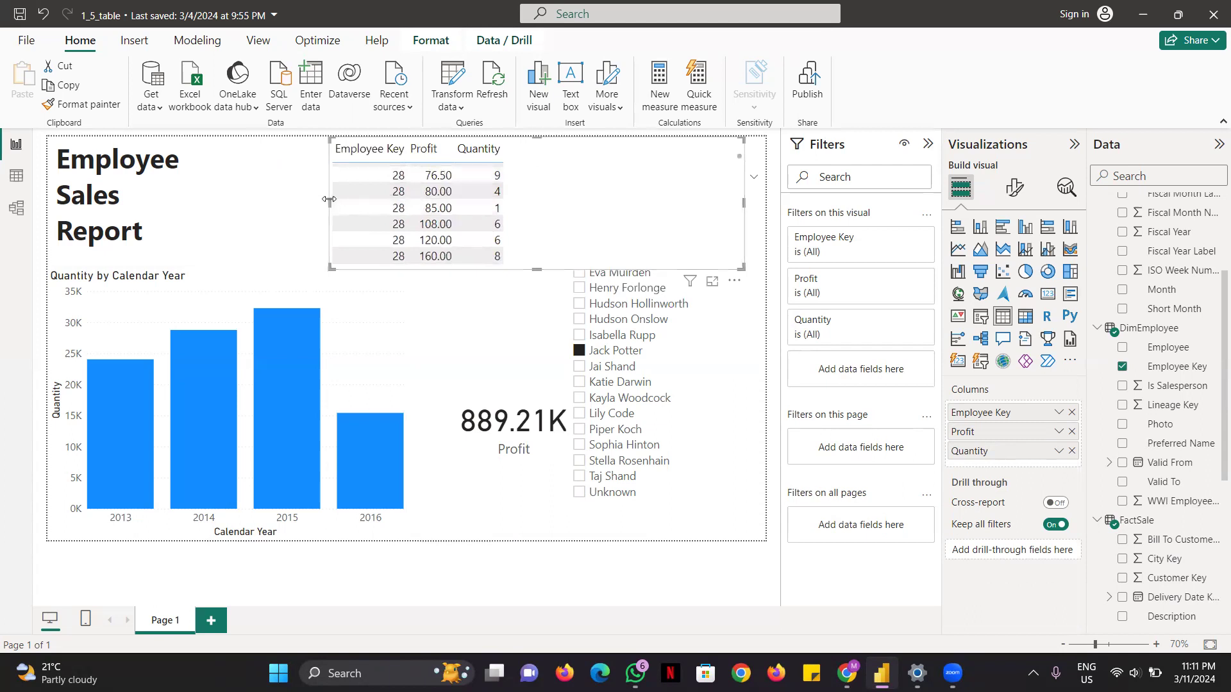
{"action": "left_click_drag", "start_coordinate": [328, 200], "coordinate": [366, 181]}
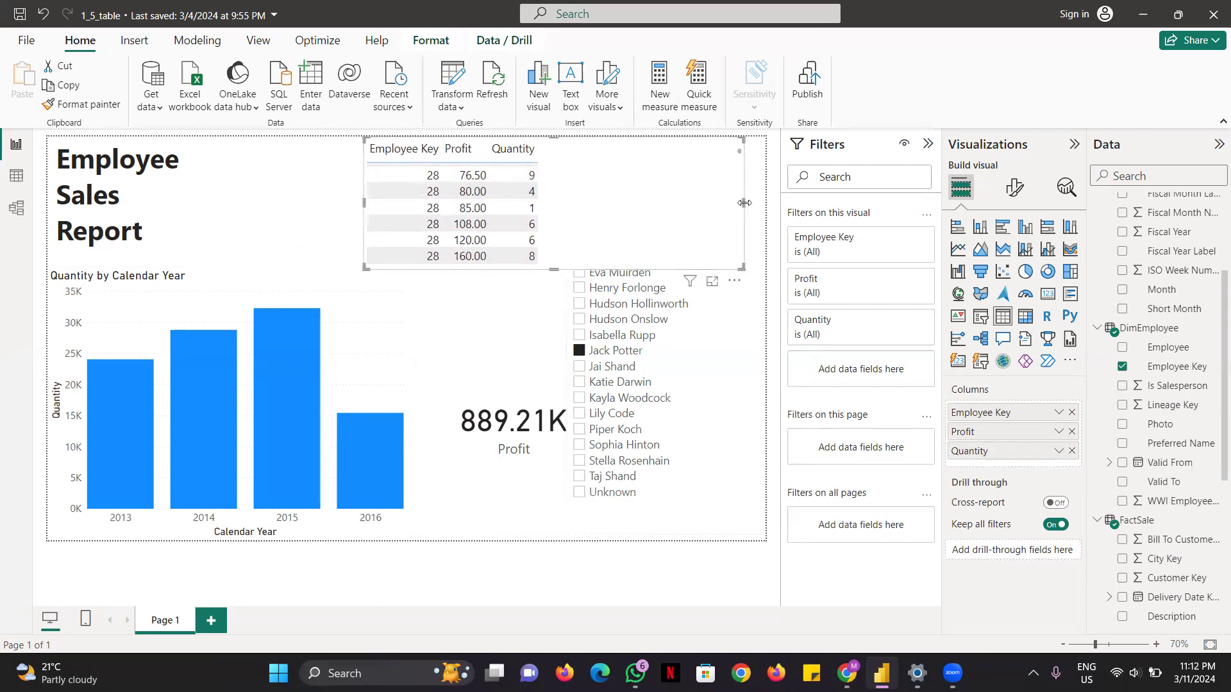
{"action": "left_click_drag", "start_coordinate": [722, 208], "coordinate": [559, 201]}
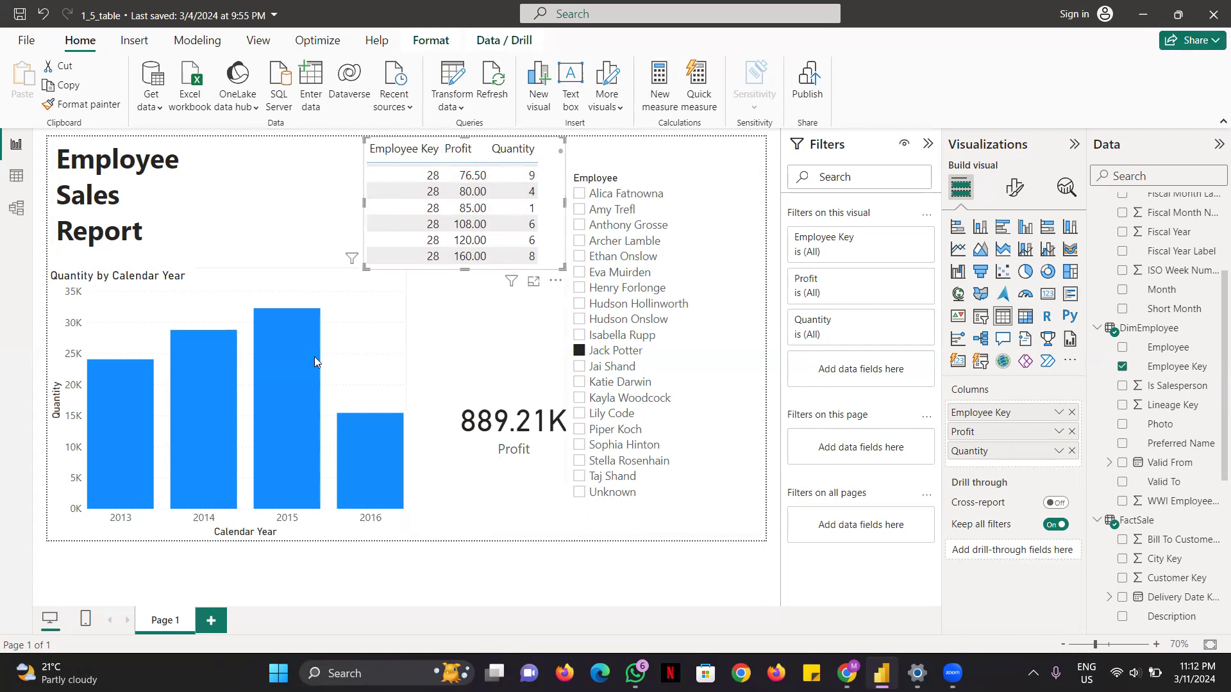
Cross-filter the page by the 2015 column of the Quantity by Calendar Year chart.
{"action": "left_click", "coordinate": [293, 367]}
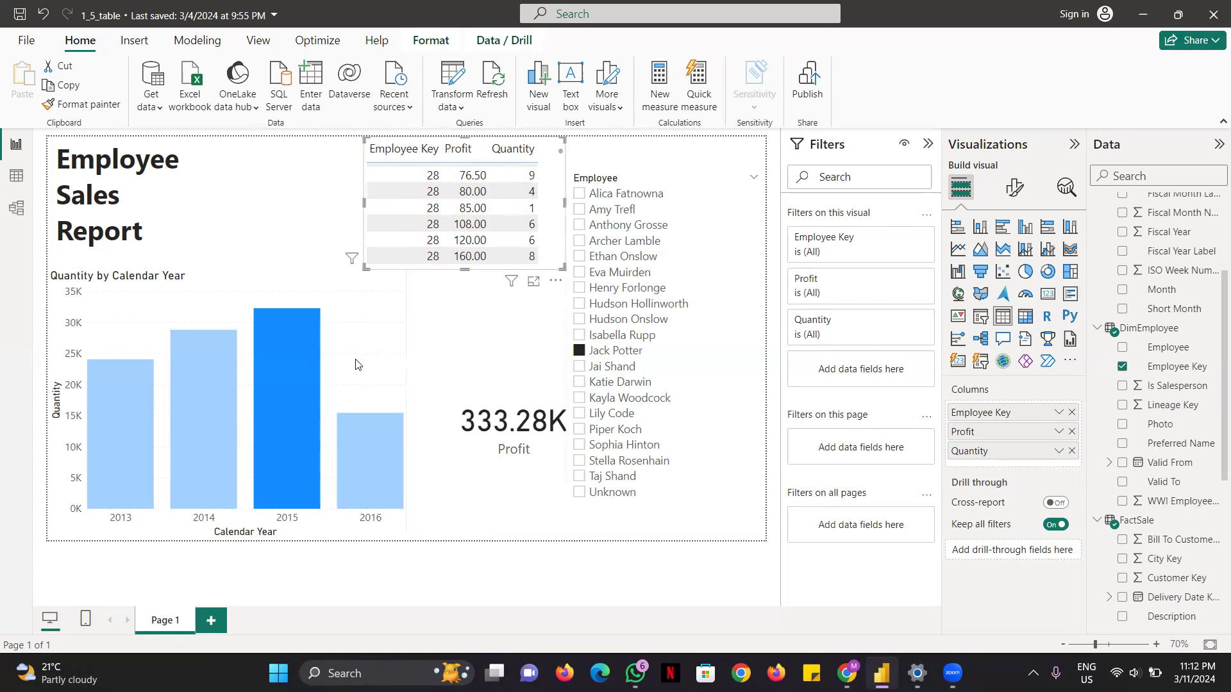